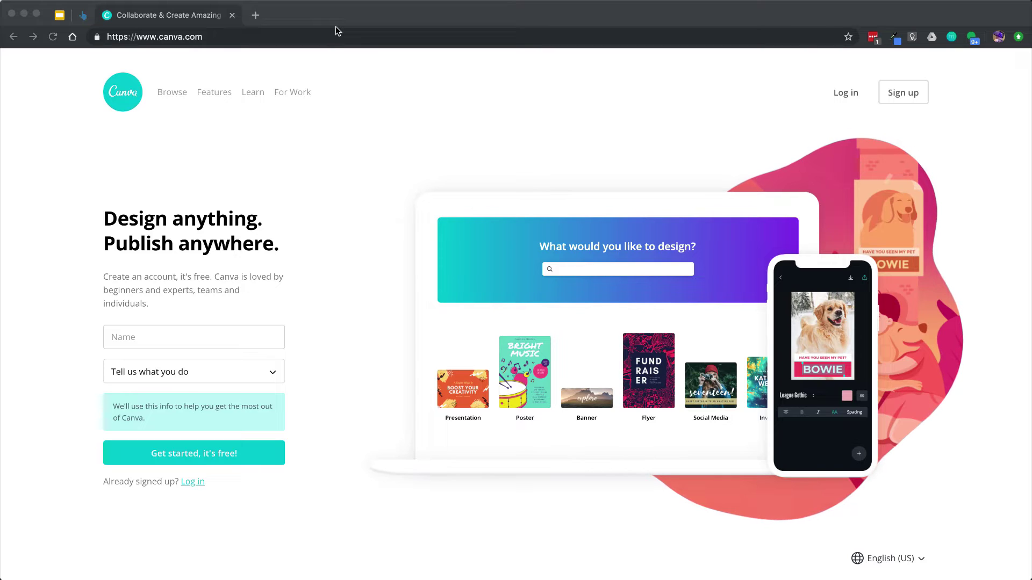
Log in to the existing Canva account from the home page.
click(882, 56)
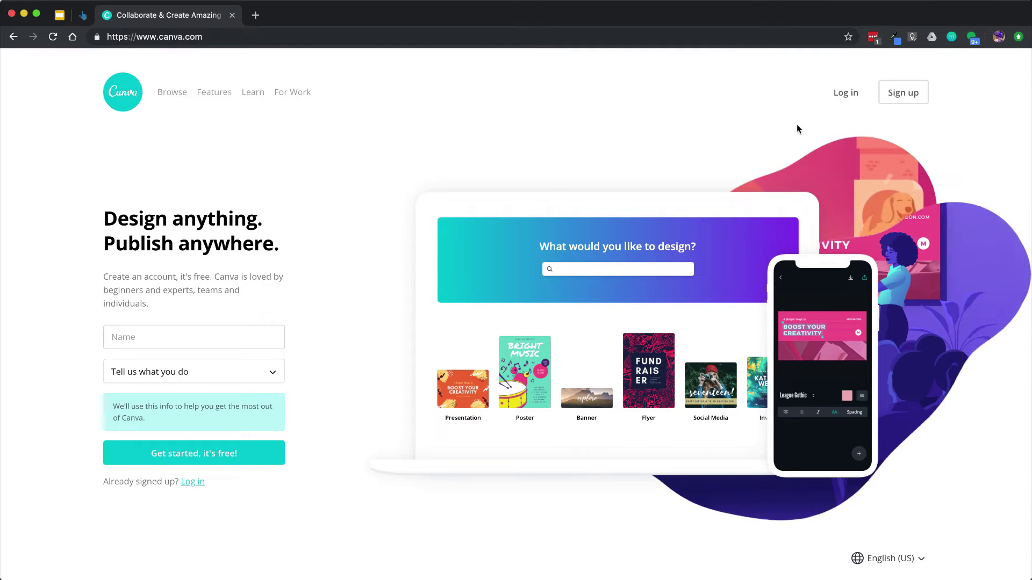
click(844, 100)
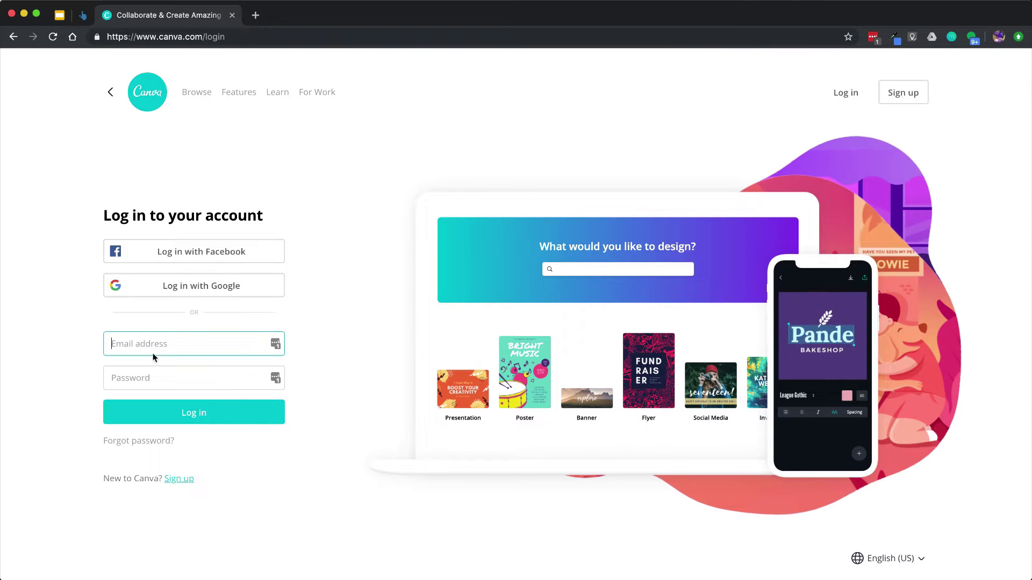
click(876, 38)
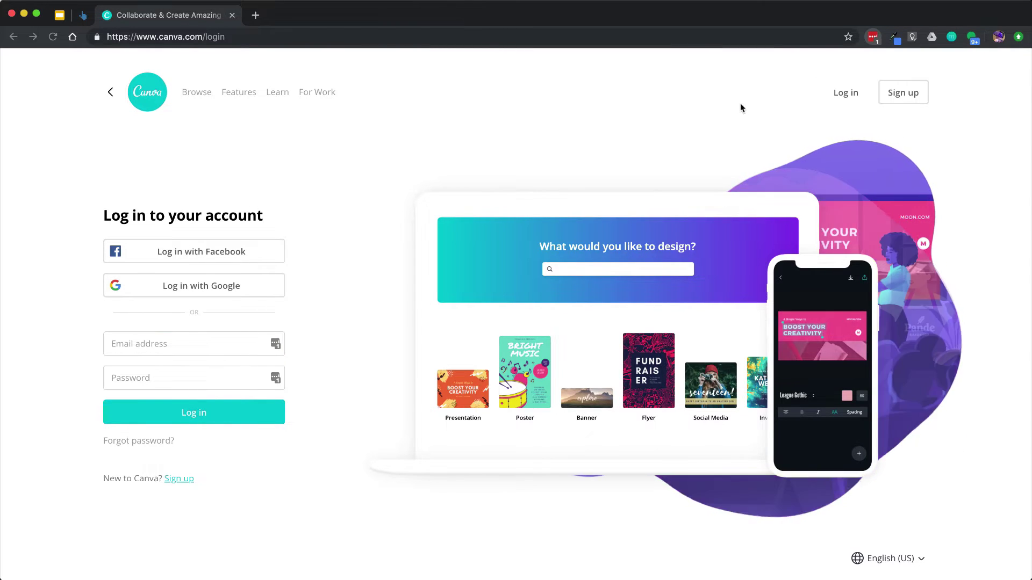
click(221, 409)
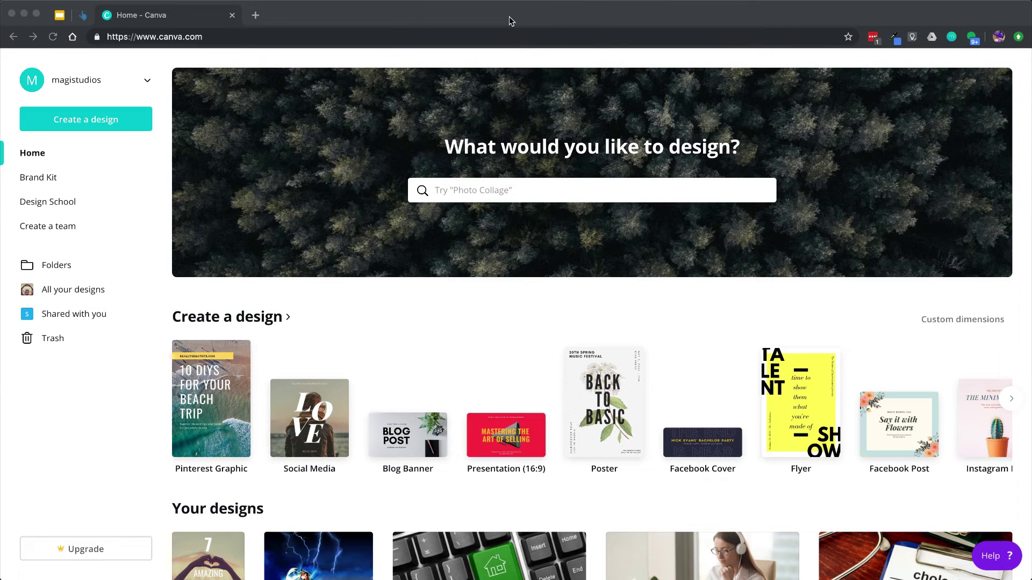
Find the Logo design type (500 px × 500 px) and create a new blank design from it.
click(489, 189)
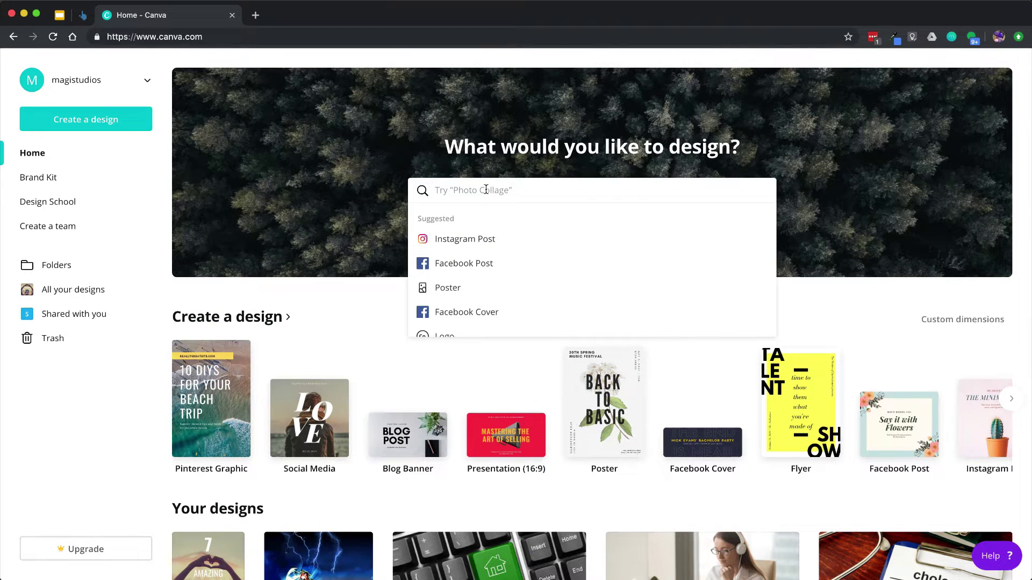
text(logo)
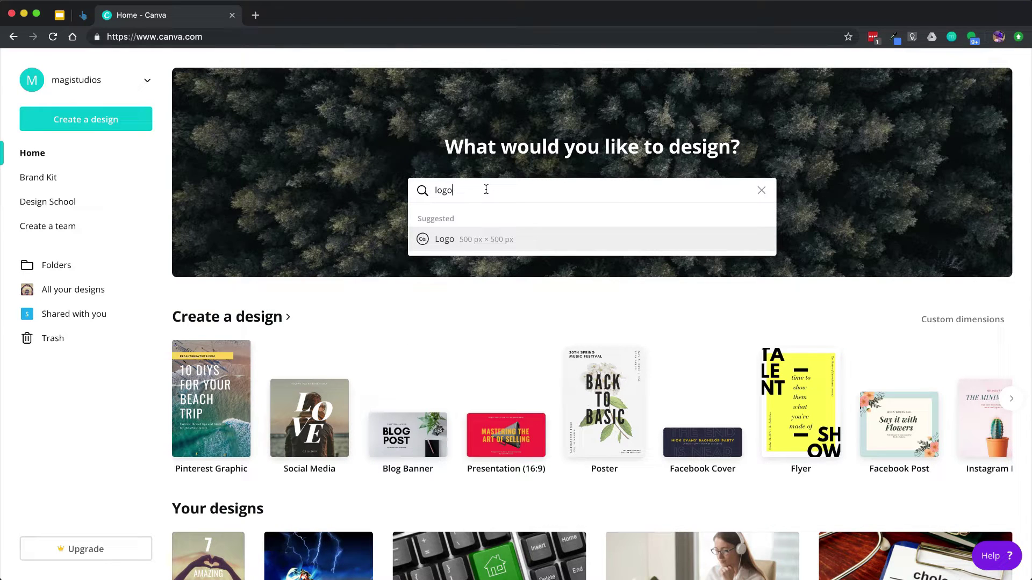
click(446, 243)
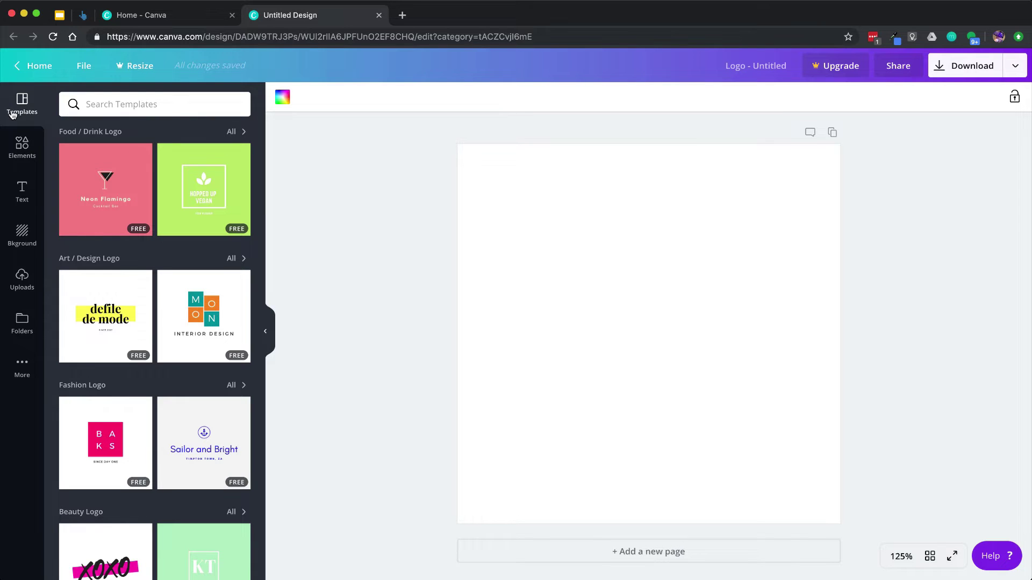
Look through the logo template categories and search the templates for "fishing".
scroll(179, 412, down, 7)
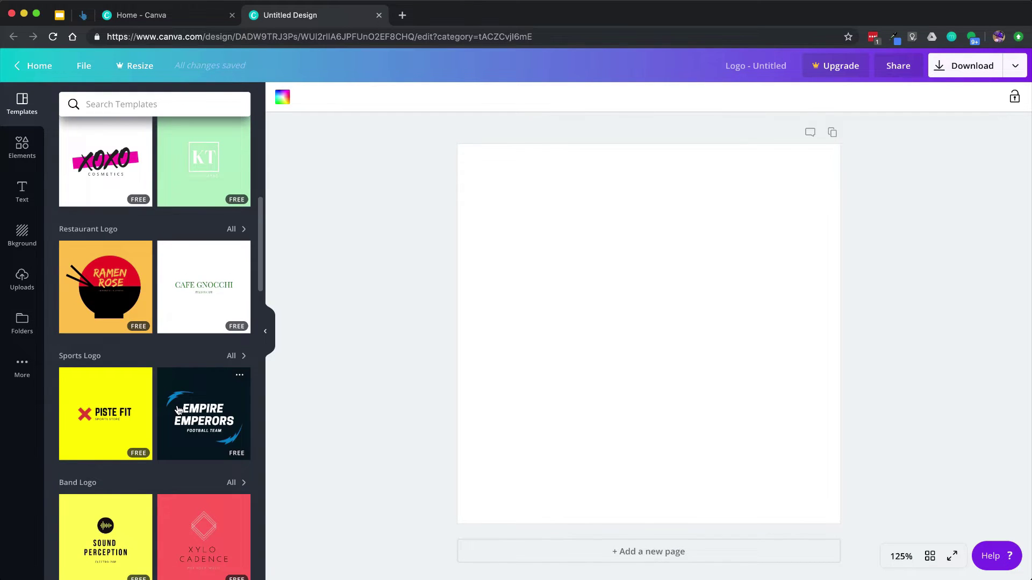
scroll(179, 411, down, 9)
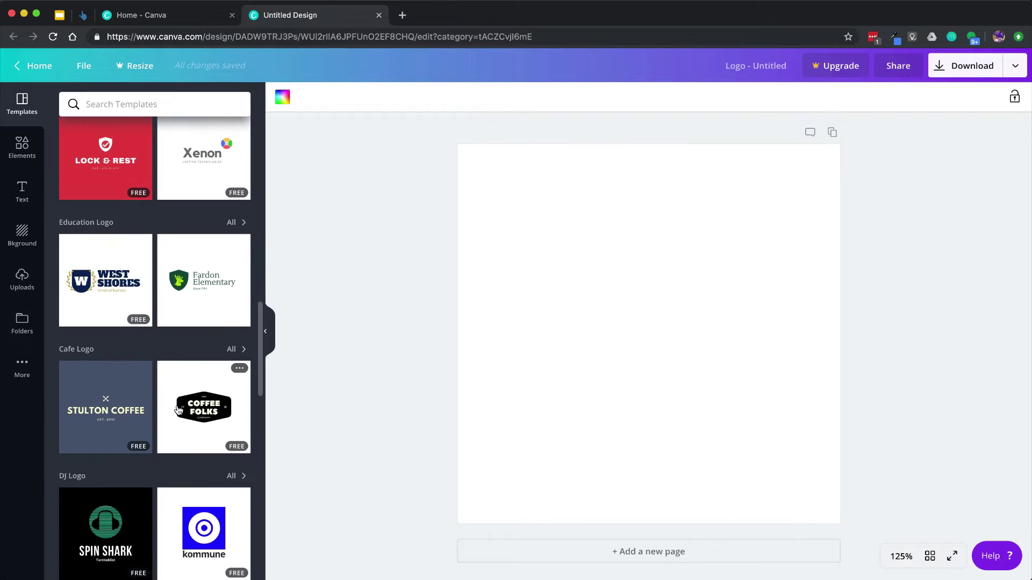
scroll(139, 398, down, 5)
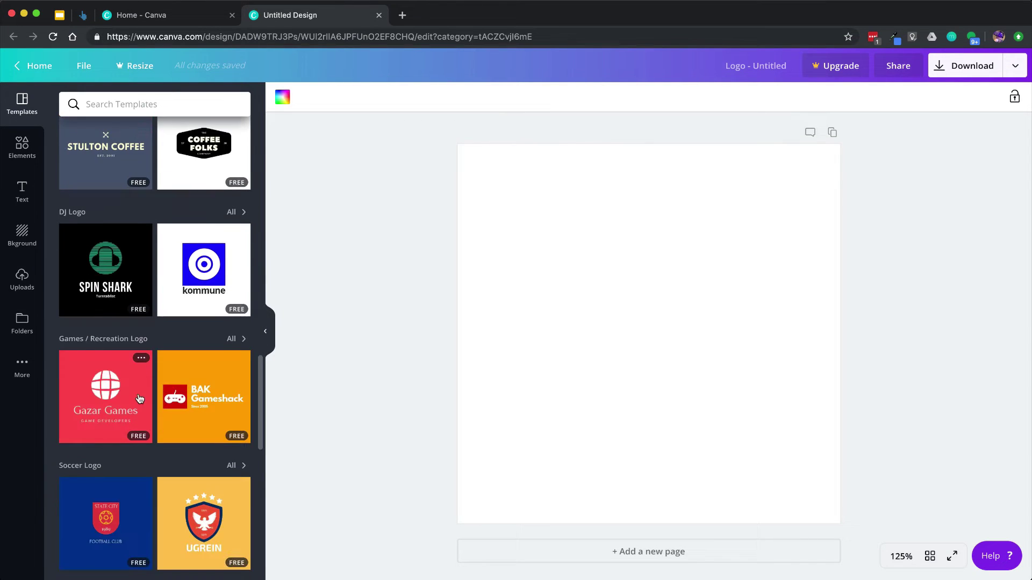
scroll(139, 398, down, 8)
scroll(138, 391, up, 20)
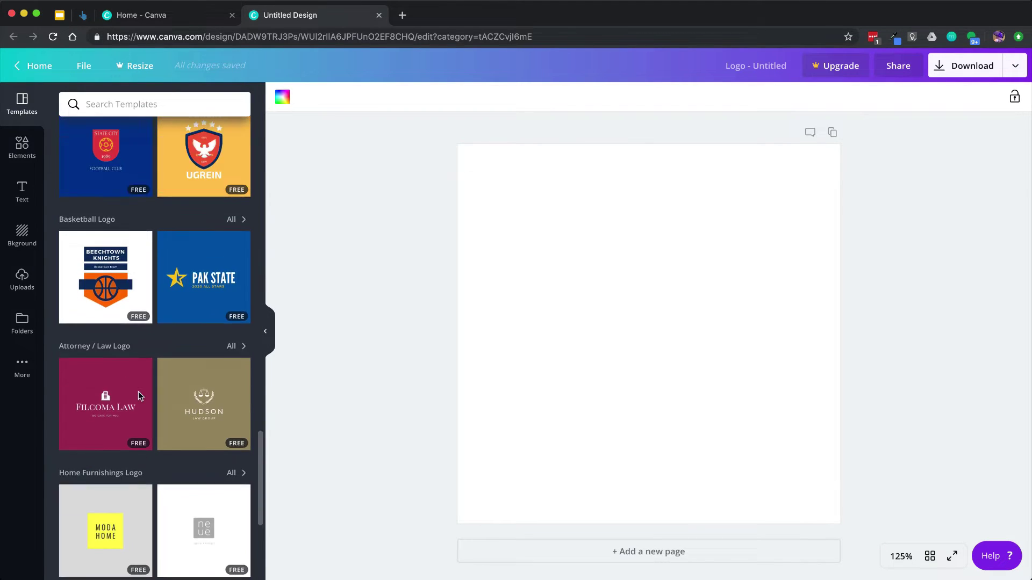
click(94, 110)
text(fishi)
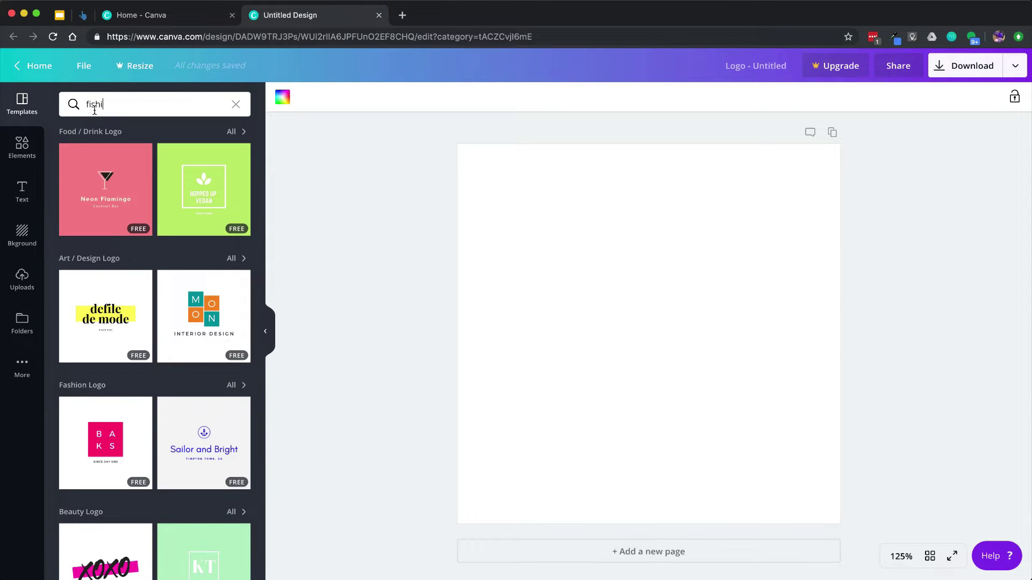
text(ng)
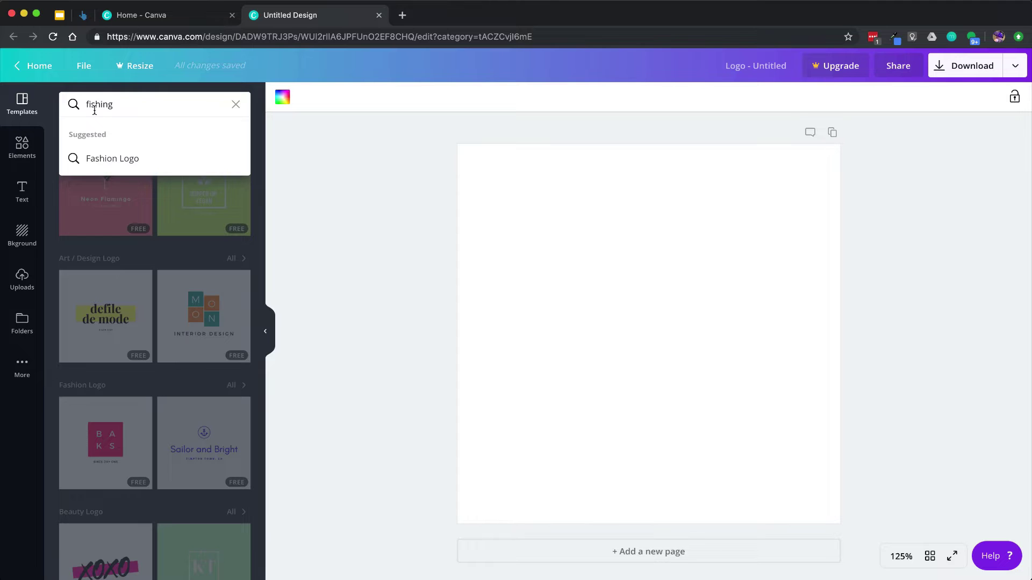
key(Return)
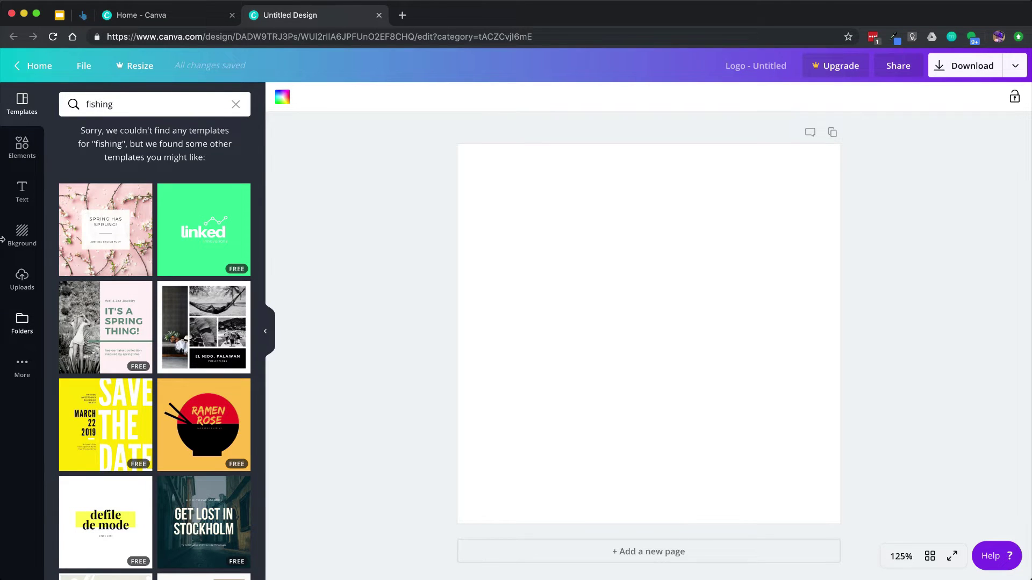
click(235, 104)
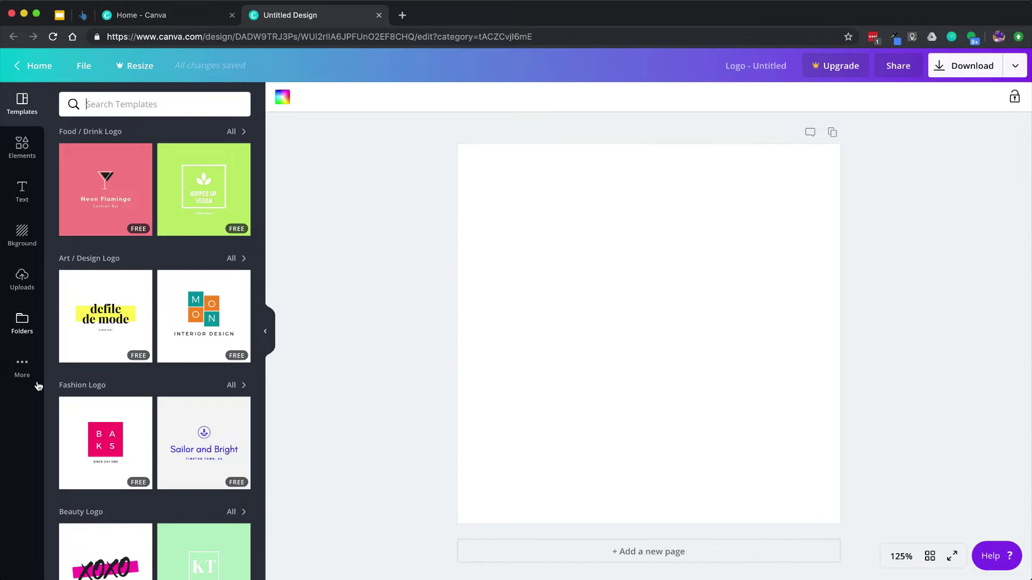
Search the element photos for "fishing" and examine which images are free or paid.
click(22, 147)
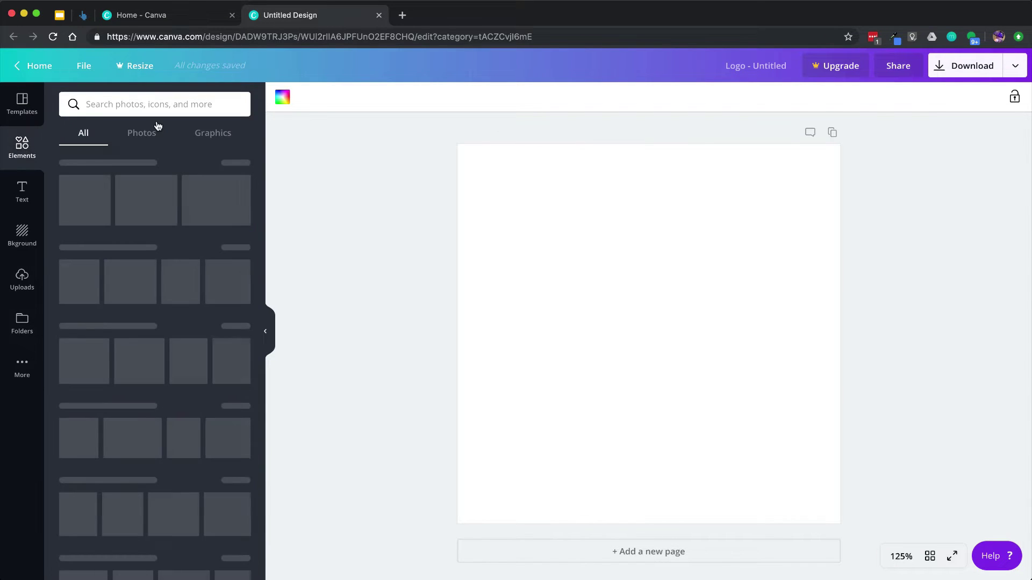
click(207, 136)
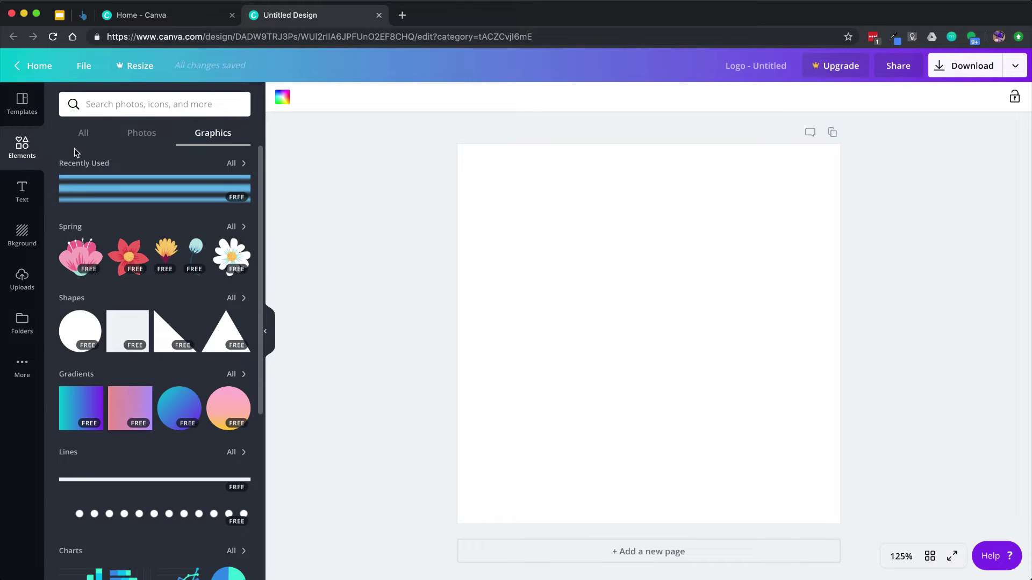
click(141, 134)
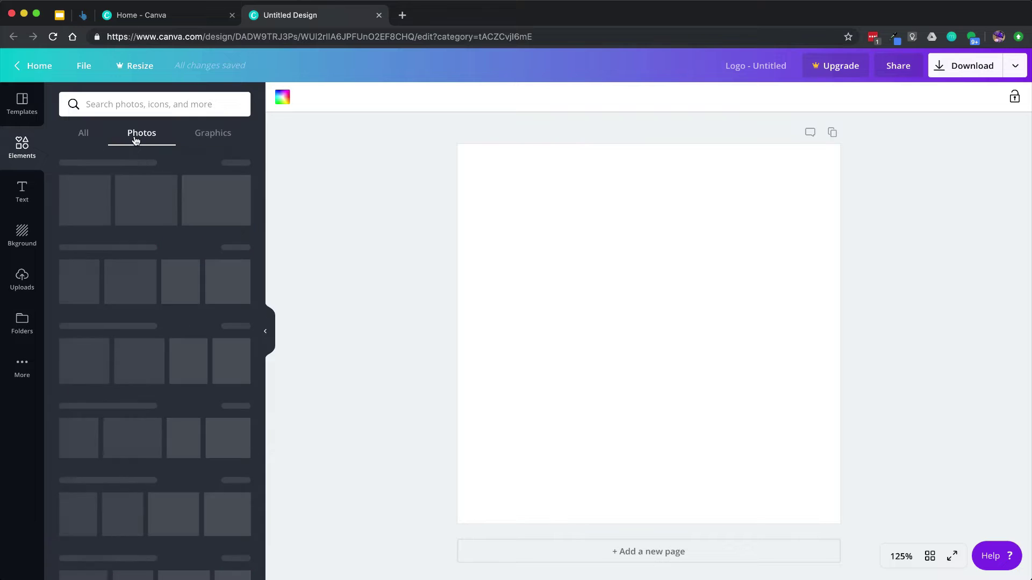
click(118, 107)
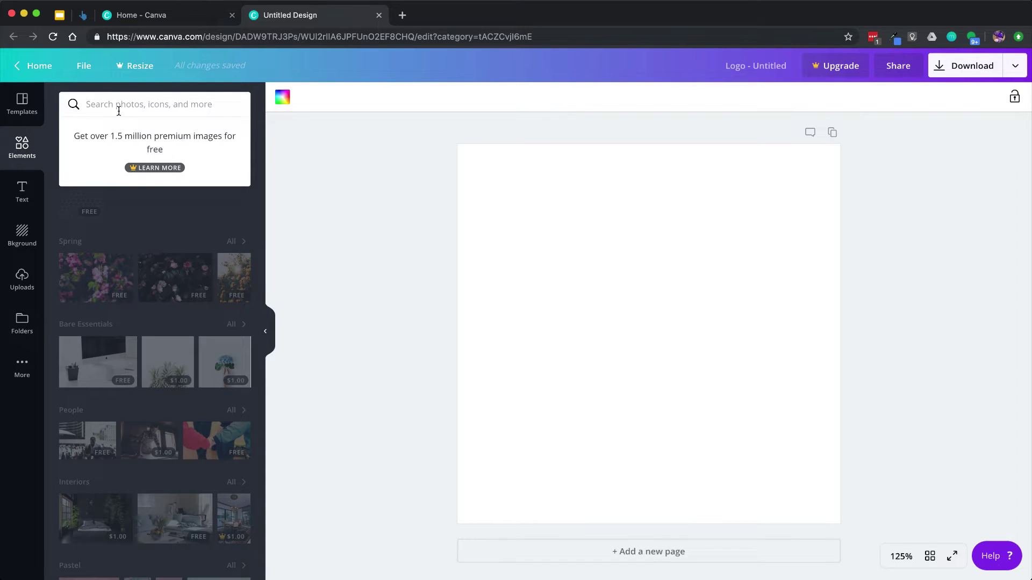
text(fishing)
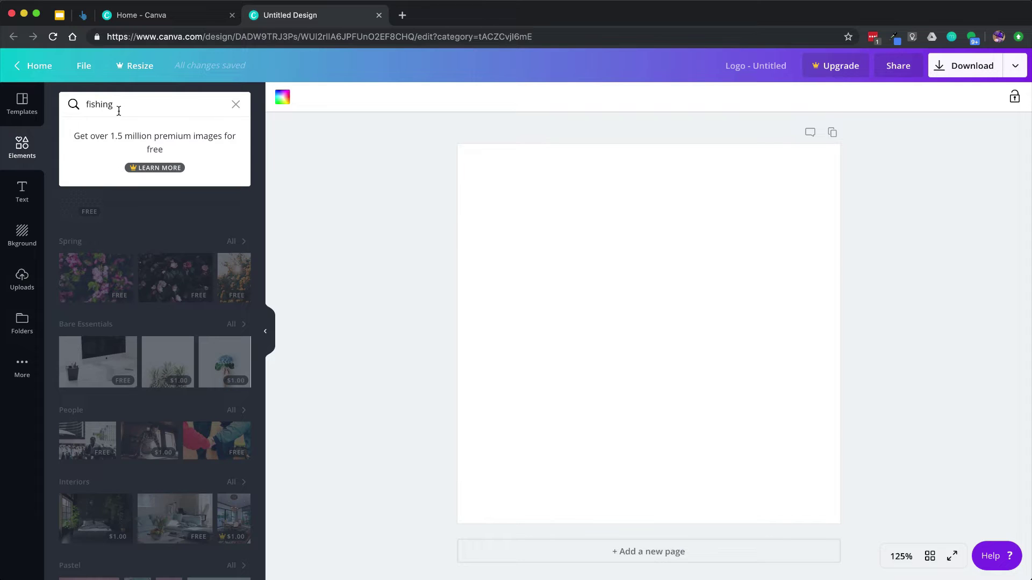
key(Return)
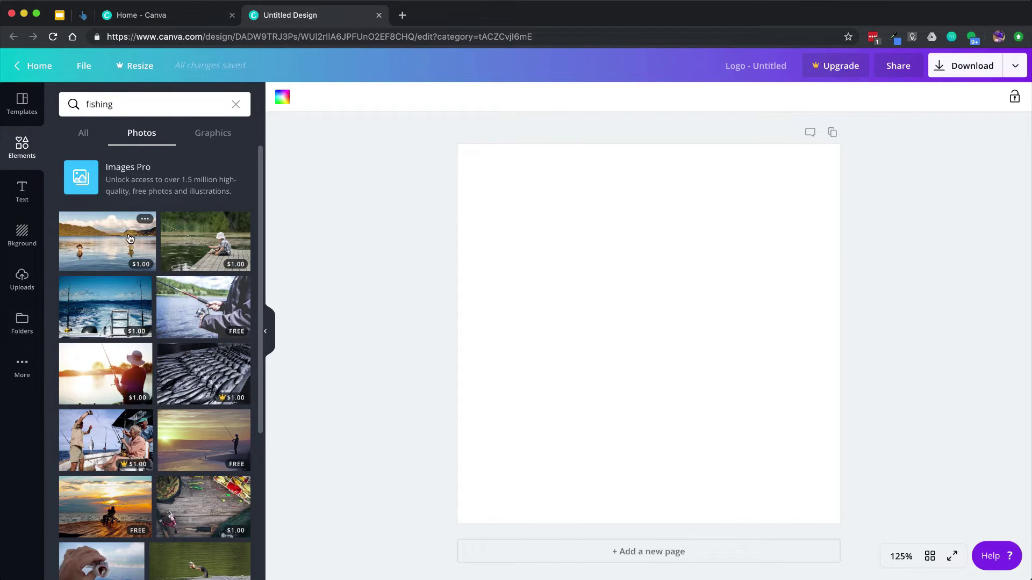
scroll(129, 238, up, 10)
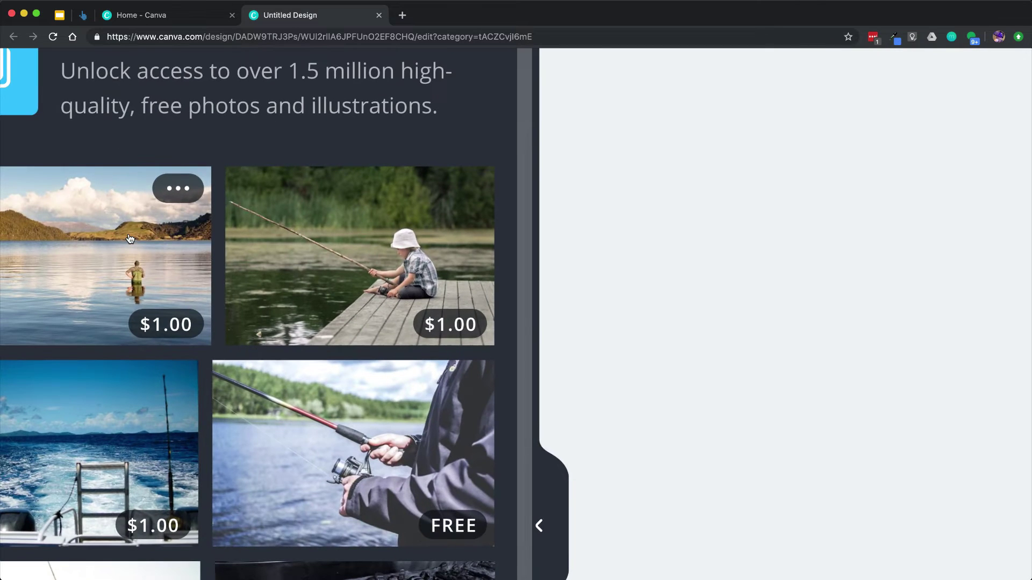
scroll(130, 238, left, 3)
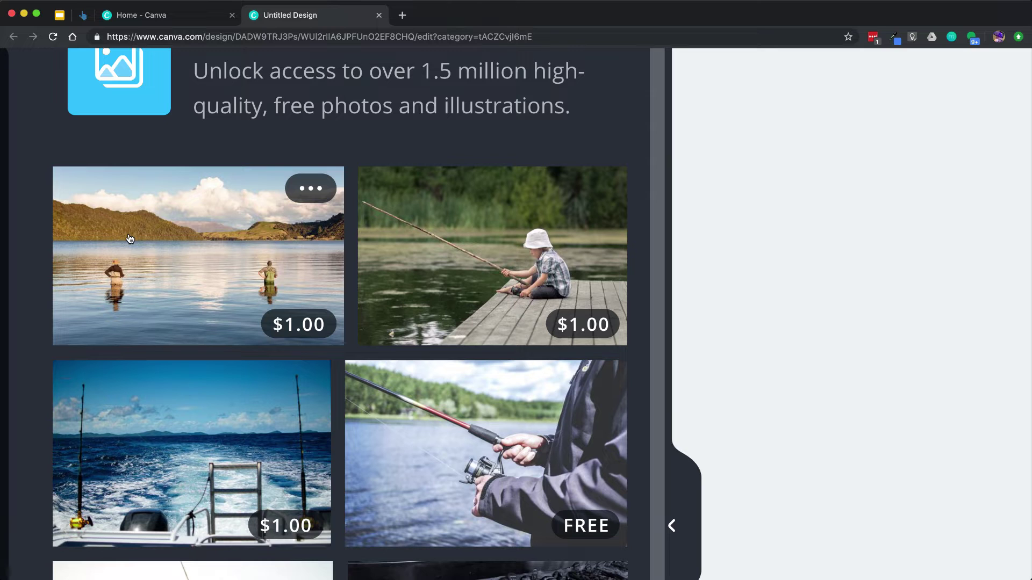
scroll(129, 238, down, 3)
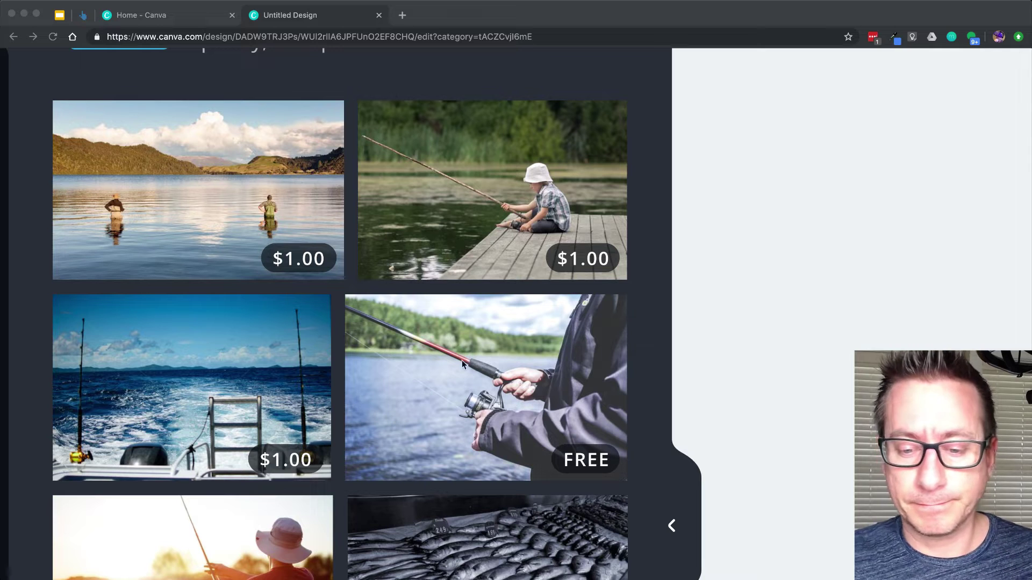
click(322, 19)
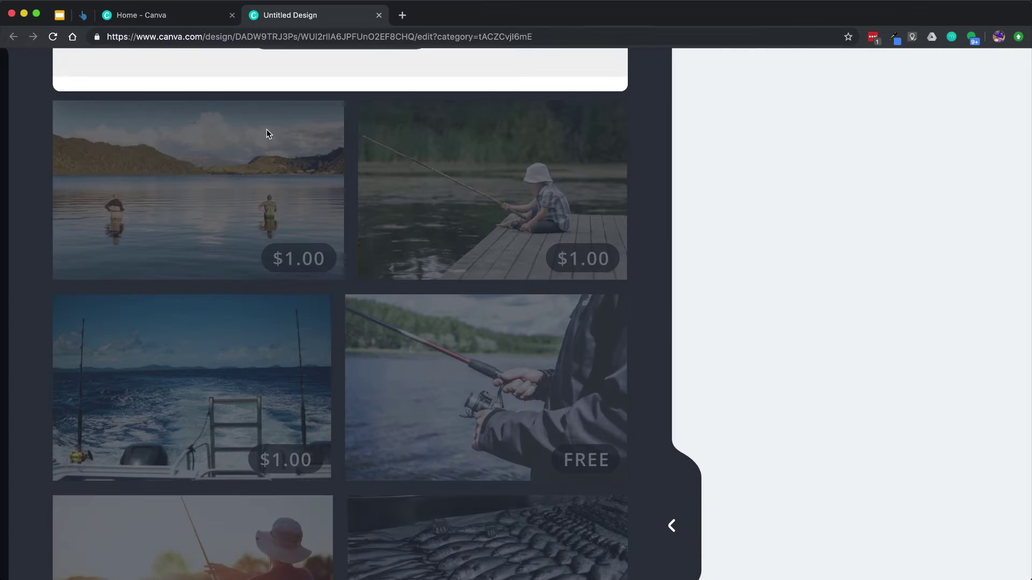
scroll(266, 133, down, 5)
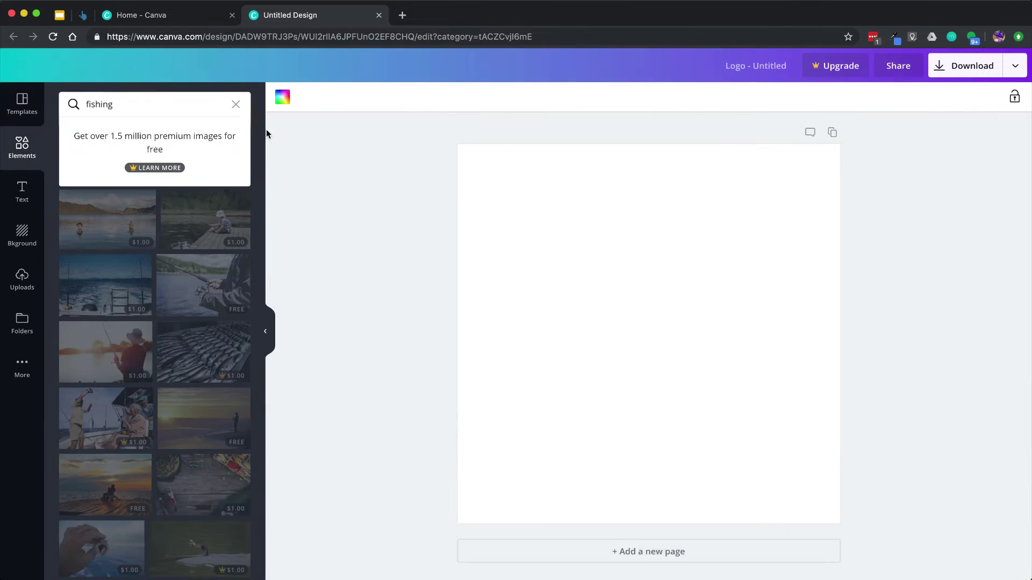
click(235, 104)
Search the graphics for "fish" and add the free black graphic of one large and three small fish to the page.
click(213, 133)
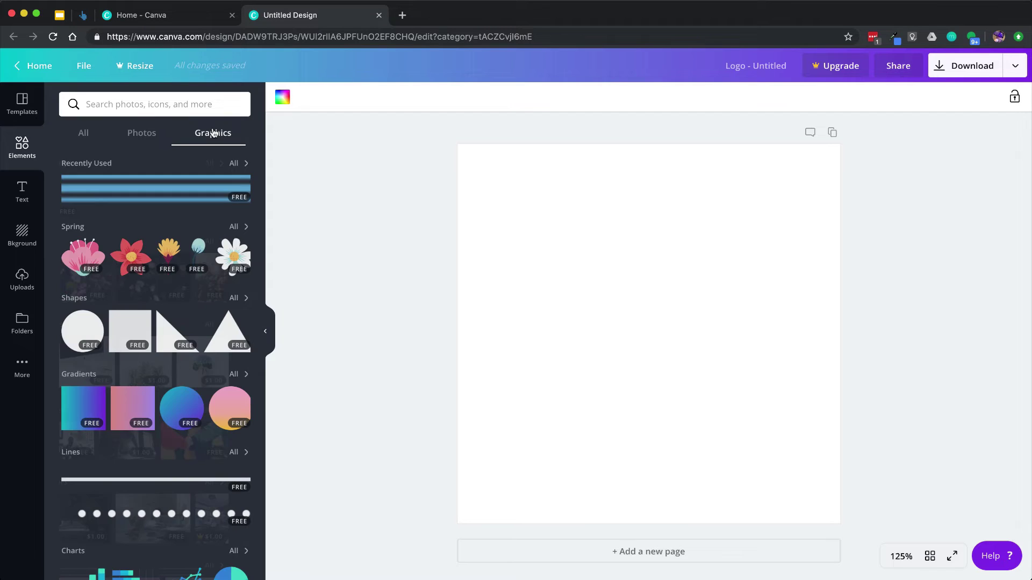
click(123, 105)
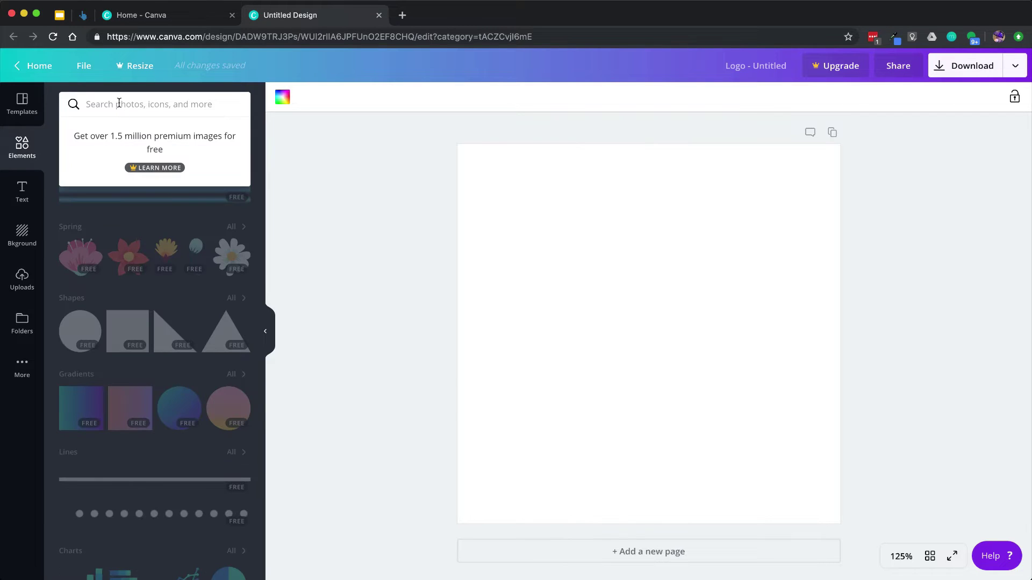
text(fish)
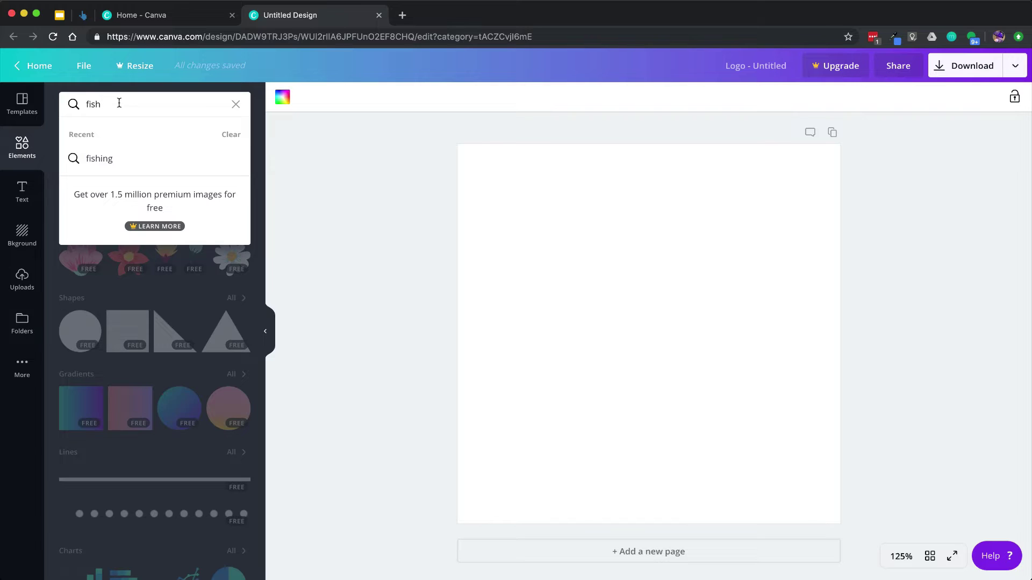
key(Return)
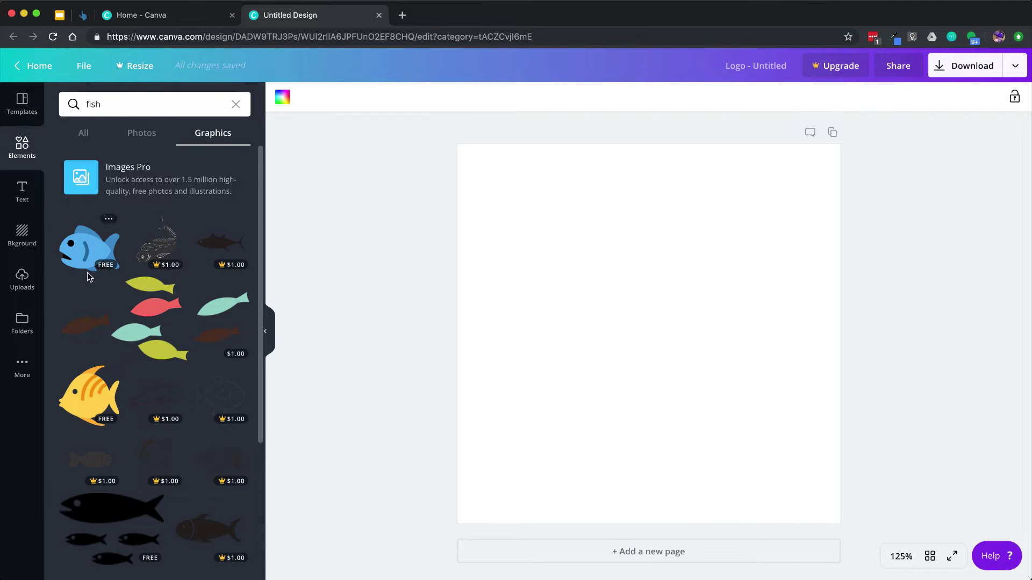
scroll(89, 277, down, 4)
scroll(89, 278, down, 1)
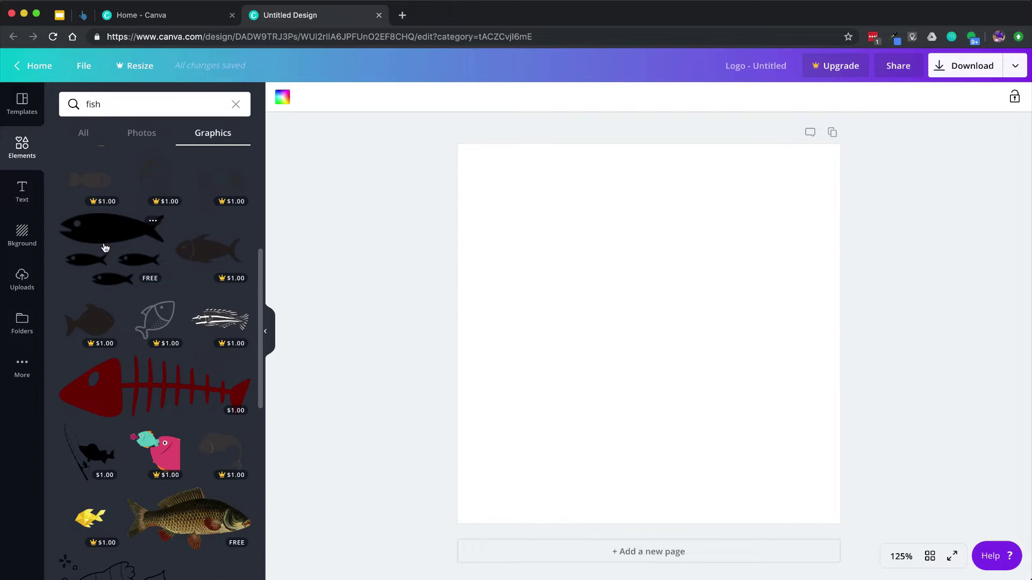
click(110, 241)
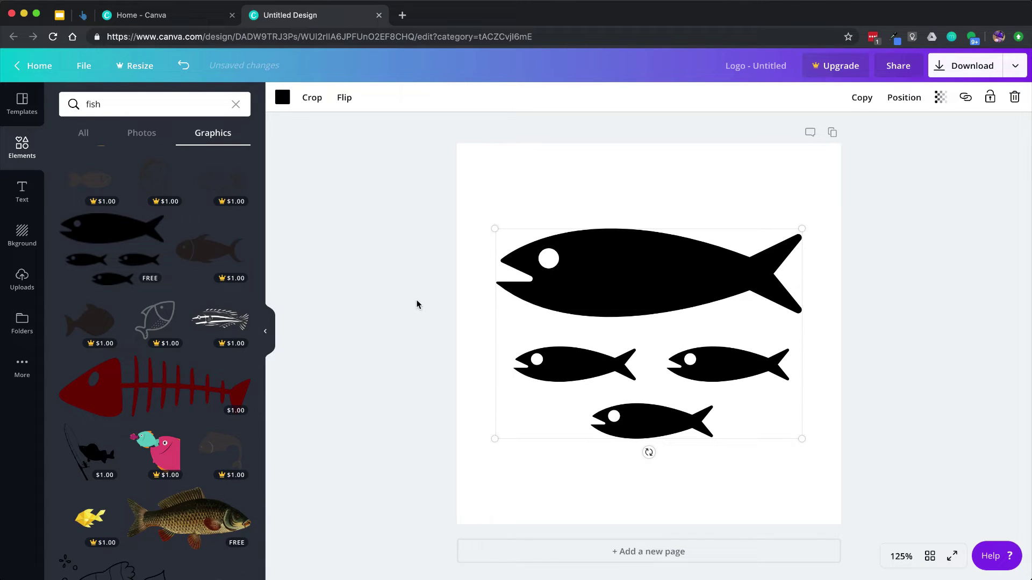
Look through the "fish" graphics results to compare which fish images are free or paid.
scroll(197, 456, down, 10)
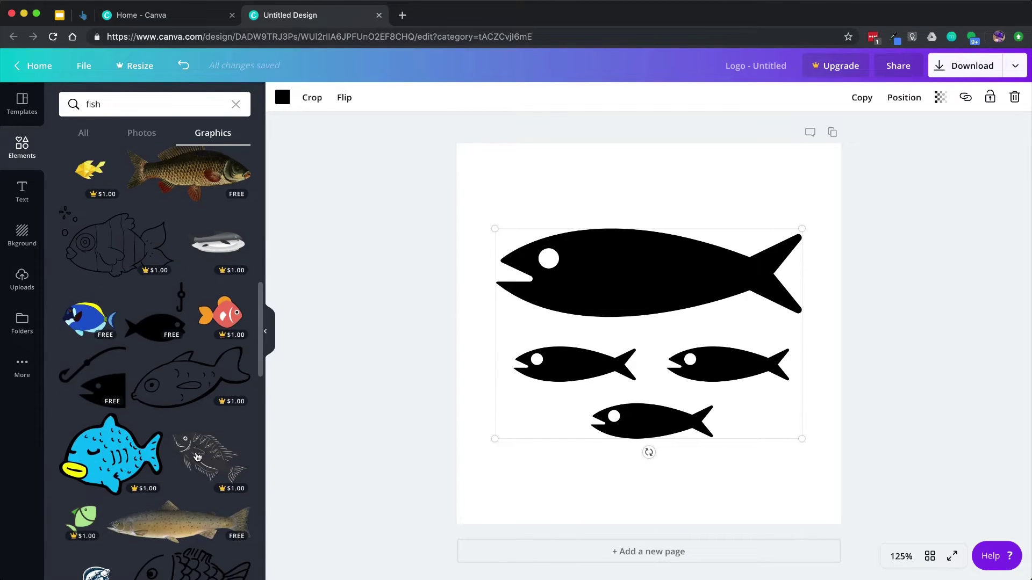
scroll(198, 457, down, 5)
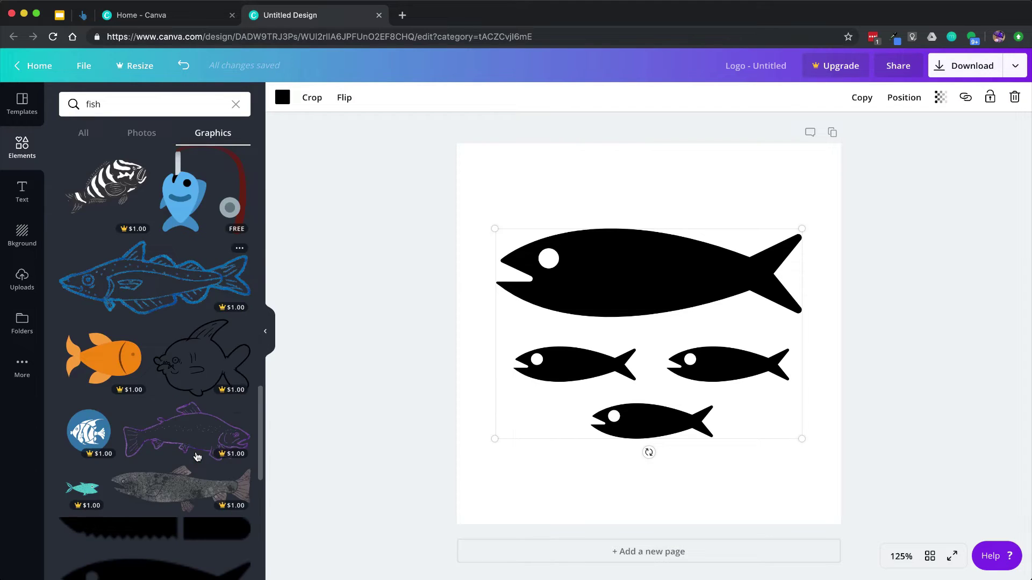
scroll(197, 457, down, 5)
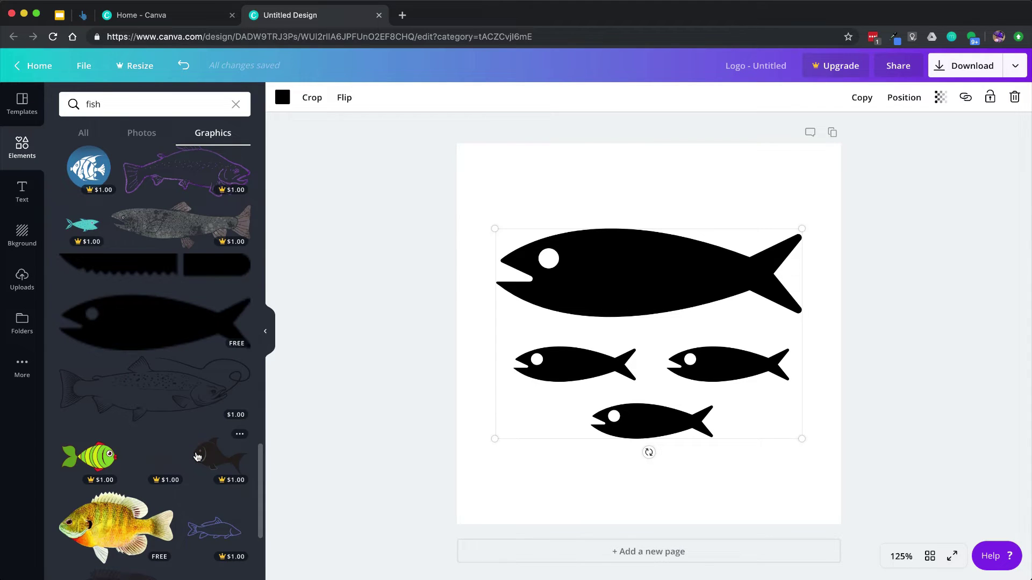
scroll(197, 457, down, 6)
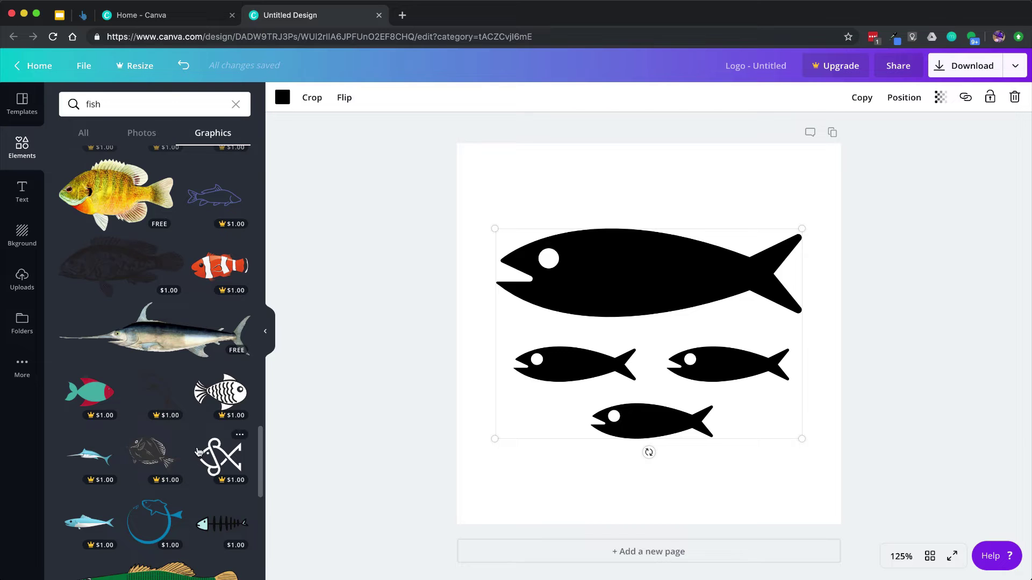
scroll(164, 405, down, 5)
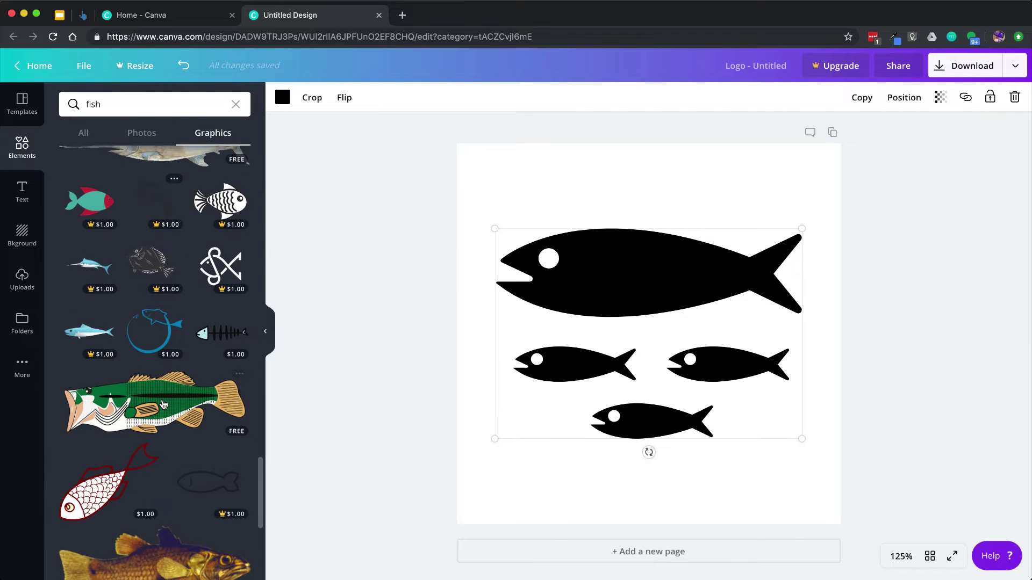
scroll(164, 404, up, 10)
scroll(164, 404, up, 10)
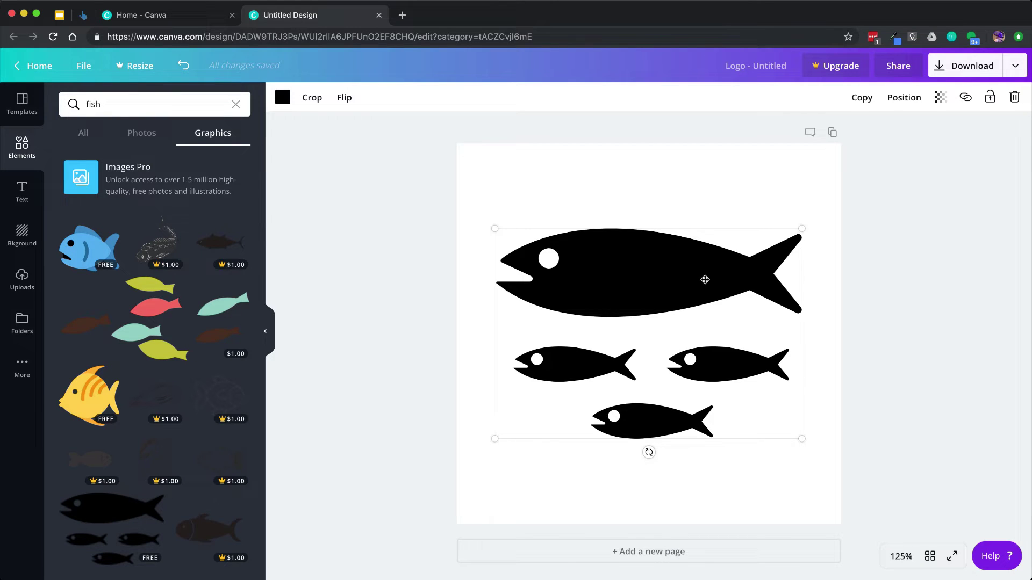
scroll(138, 273, down, 5)
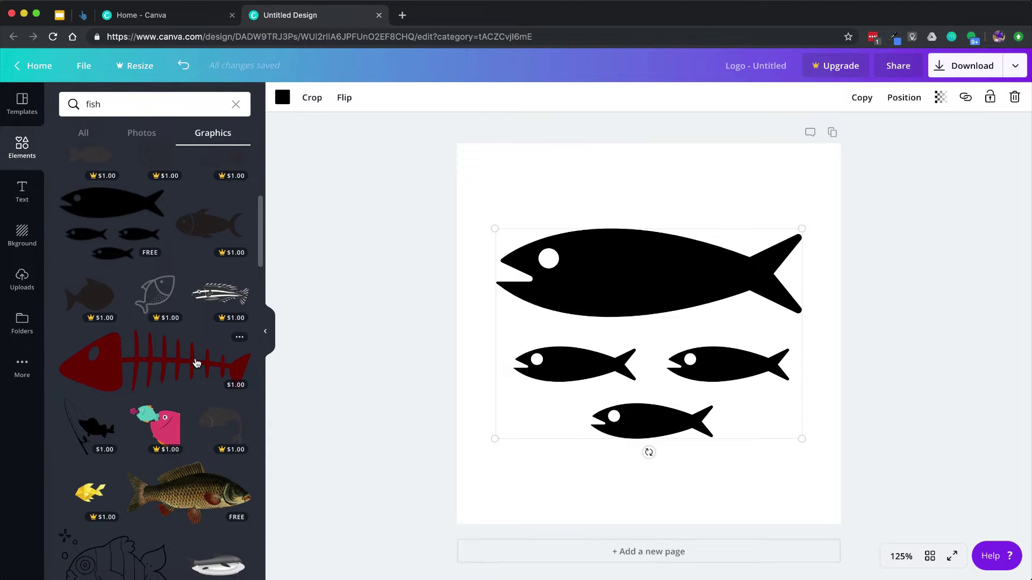
scroll(177, 371, down, 2)
scroll(175, 377, down, 2)
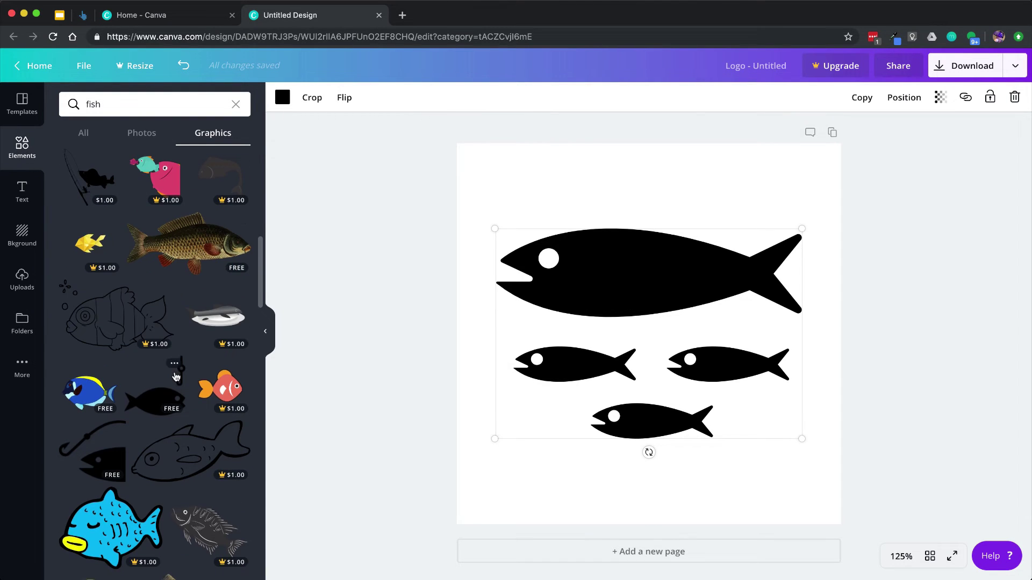
Search the graphics for "fishing" instead of "fish".
scroll(154, 272, up, 7)
scroll(154, 271, up, 3)
click(101, 109)
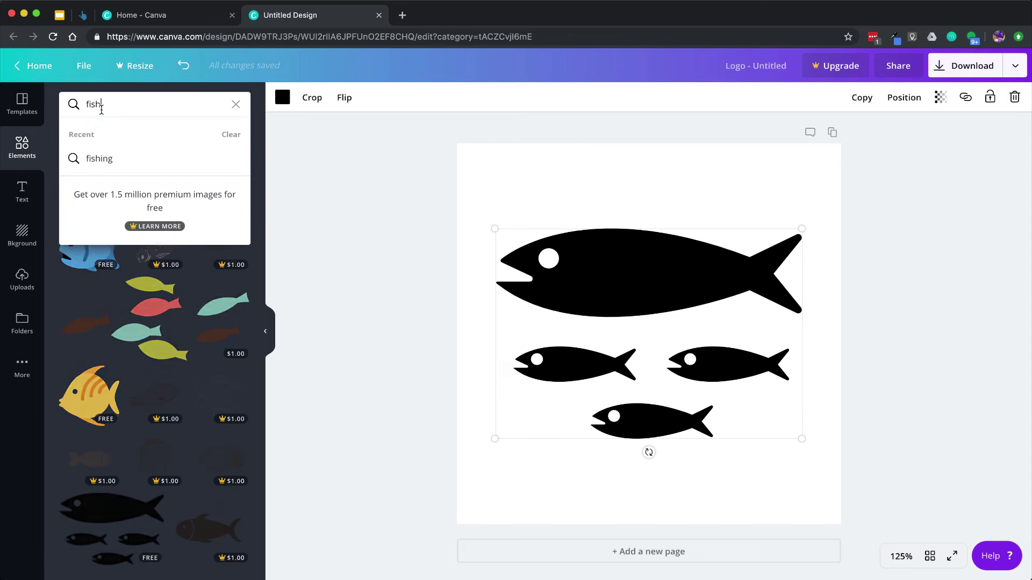
key(Return)
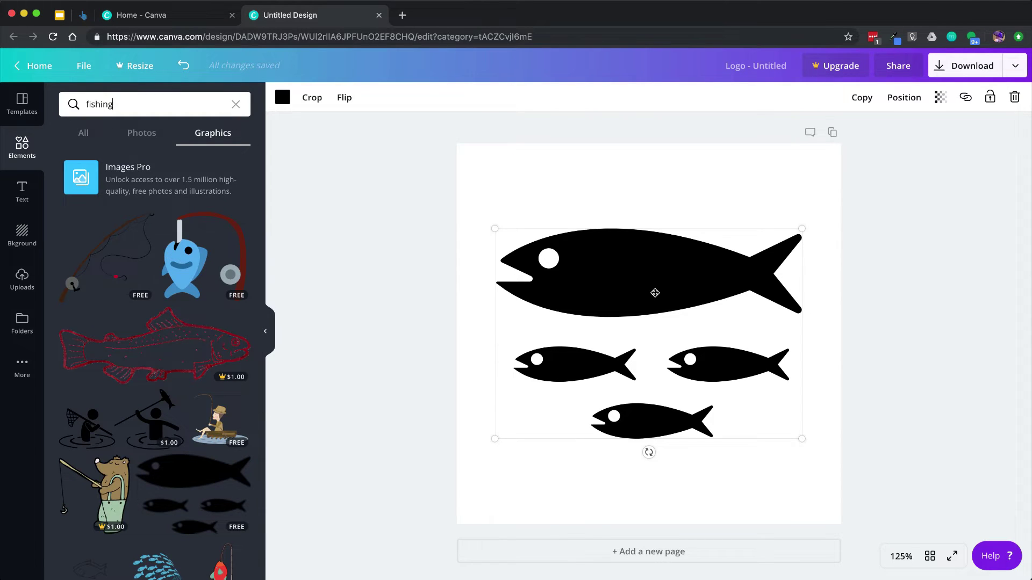
Delete the black graphic of one large and three small fish from the page.
key(BackSpace)
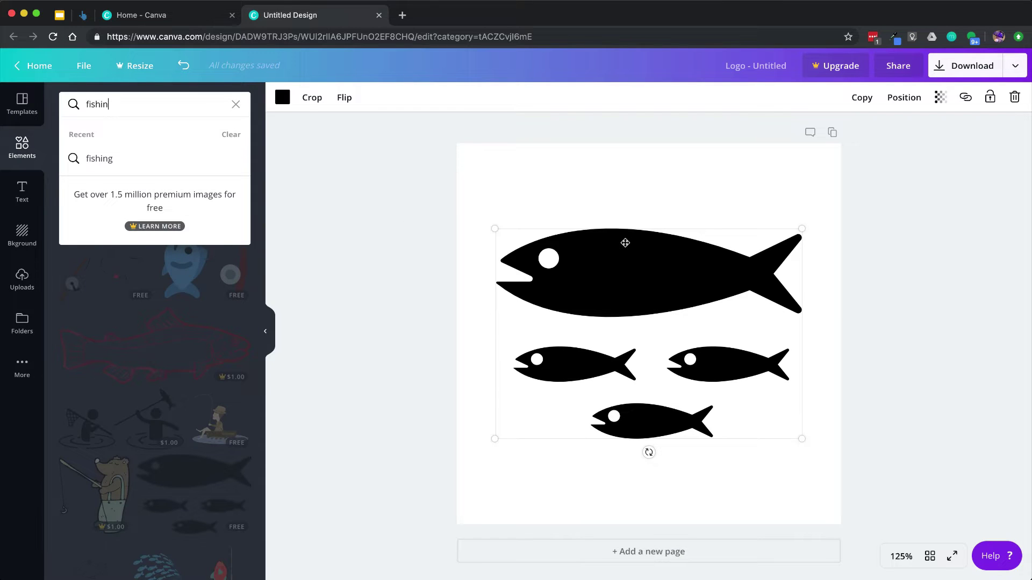
click(639, 264)
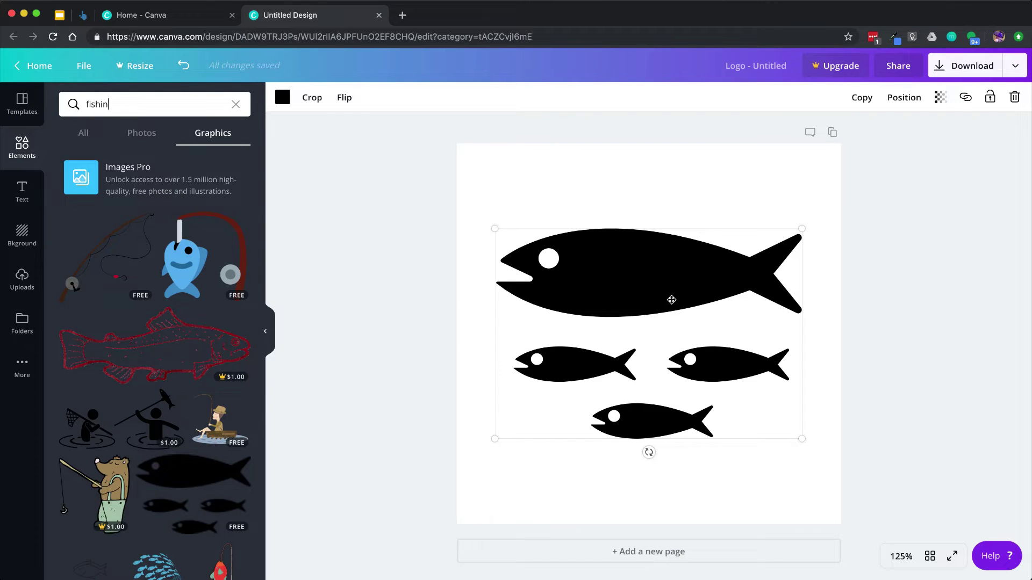
key(BackSpace)
click(424, 269)
drag(665, 247, 337, 204)
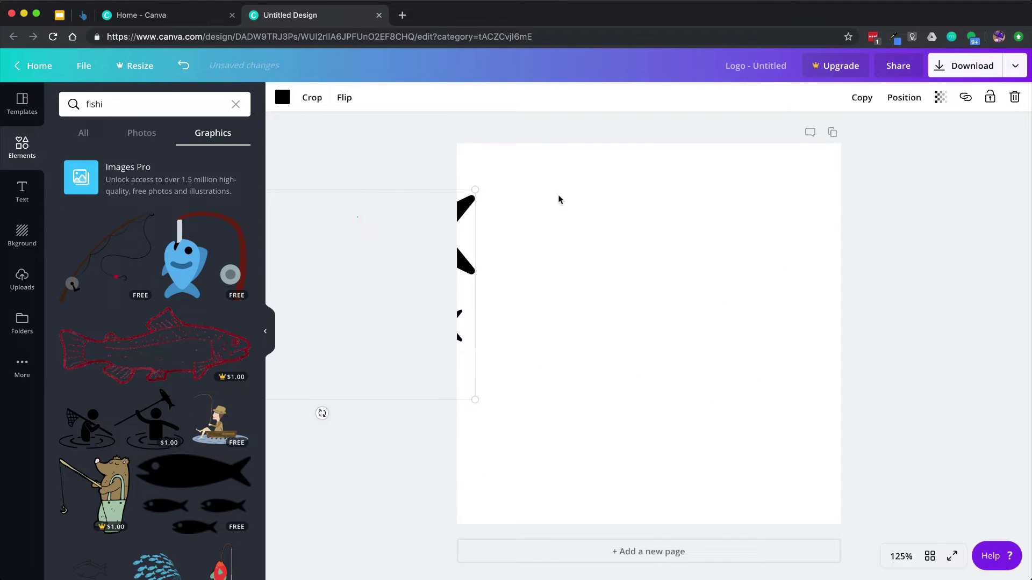
click(1014, 98)
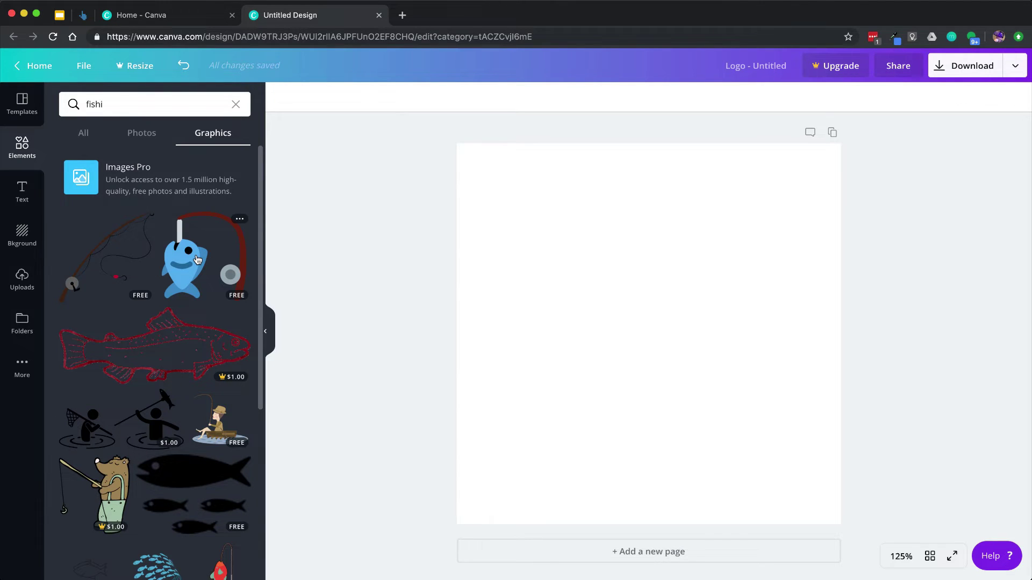
Try the free blue fish-on-a-rod and brown fishing rod graphics on the page, and undo both additions.
click(203, 259)
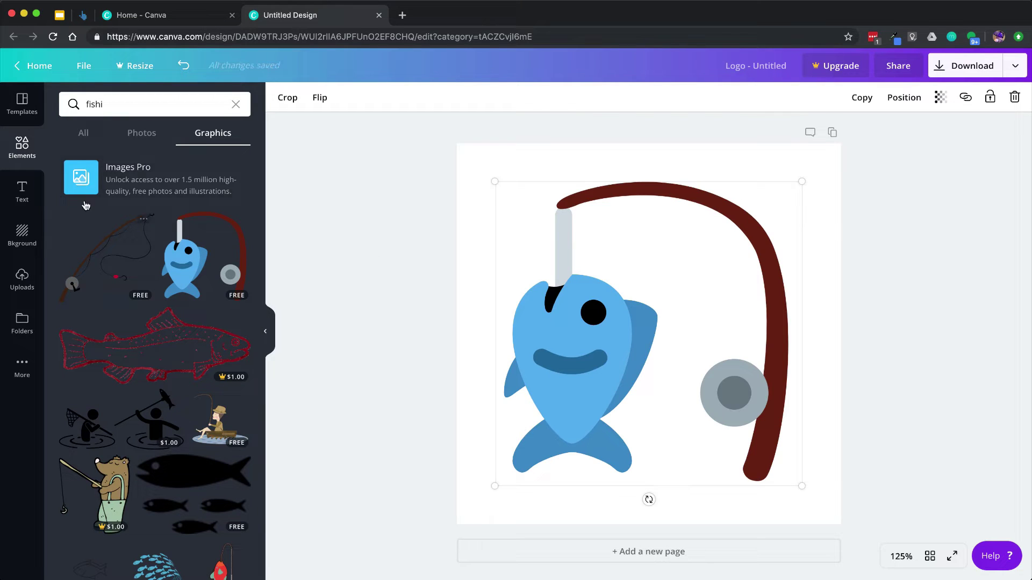
click(103, 268)
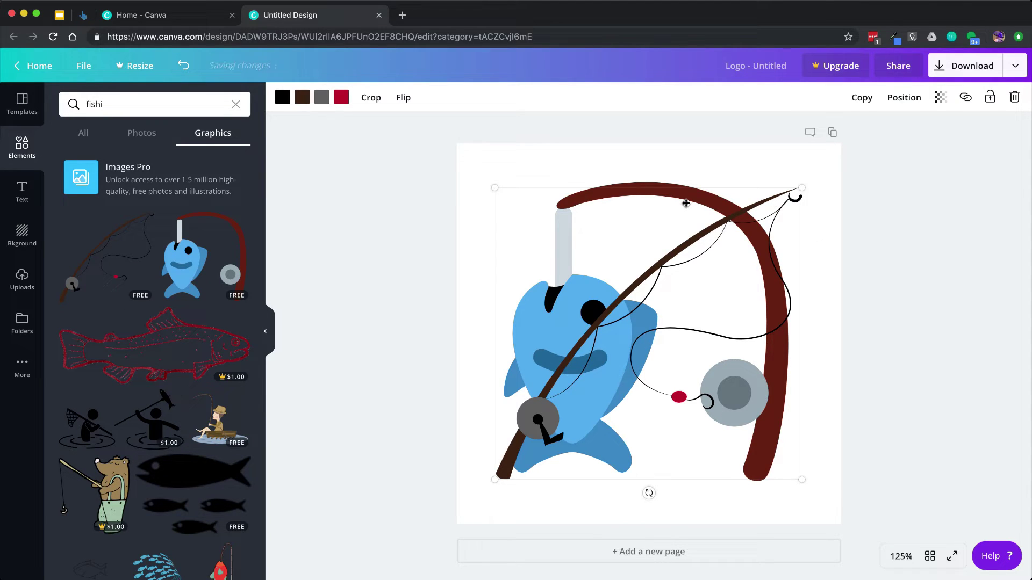
key(ctrl+z)
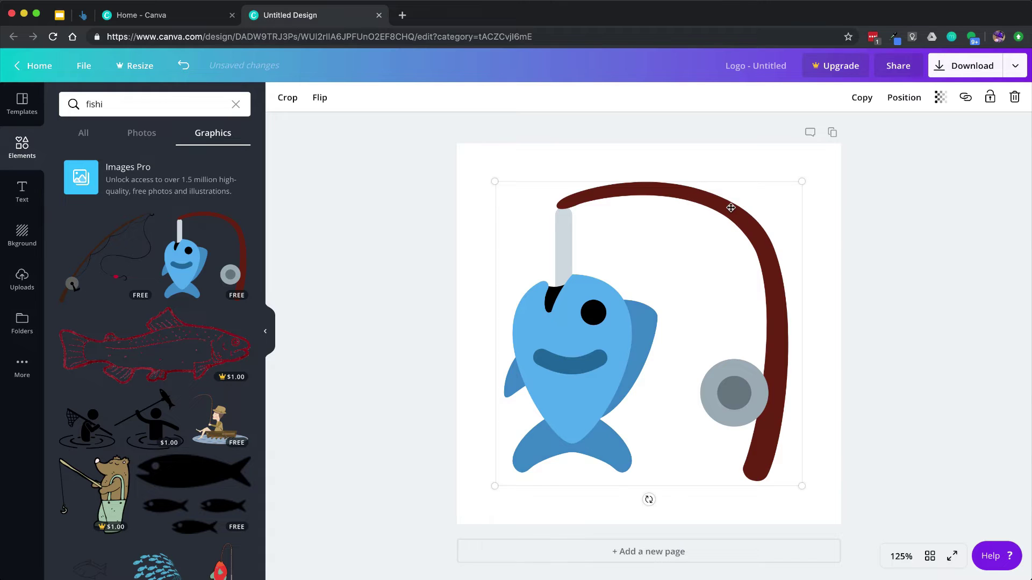
key(ctrl+z)
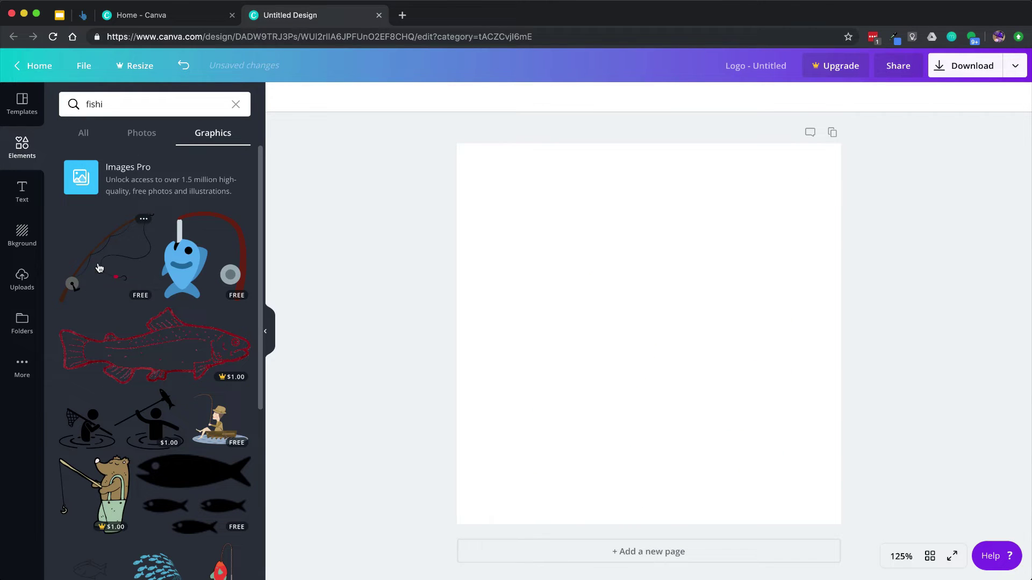
Add the free black graphic of a fishing hook above a fish head to the page.
scroll(94, 422, down, 4)
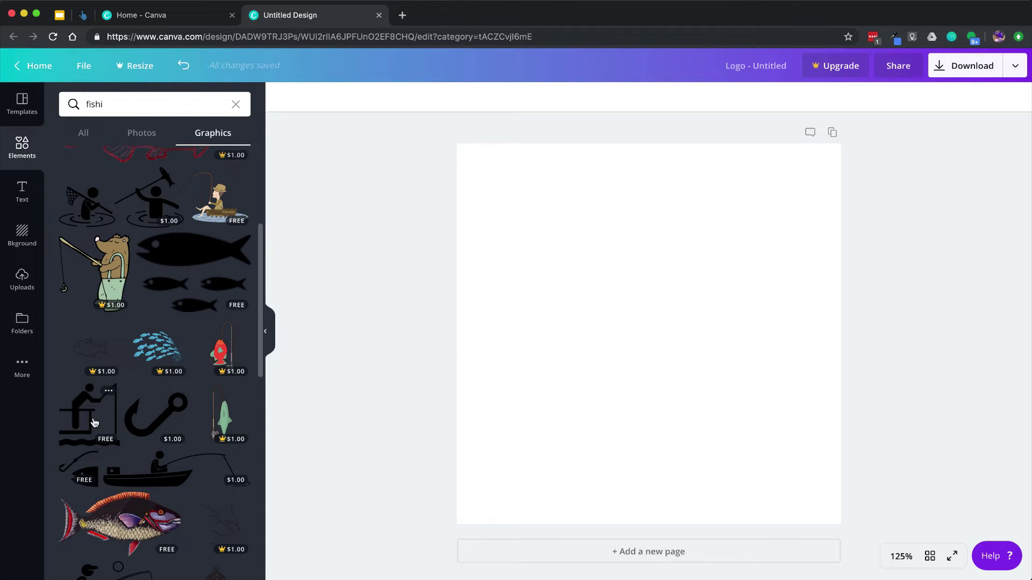
scroll(85, 521, down, 1)
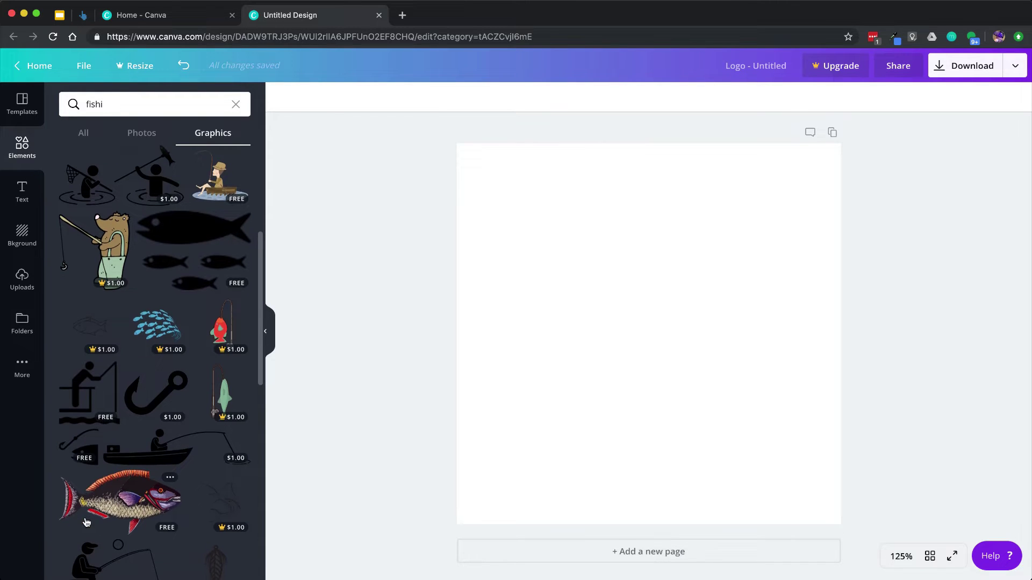
click(91, 453)
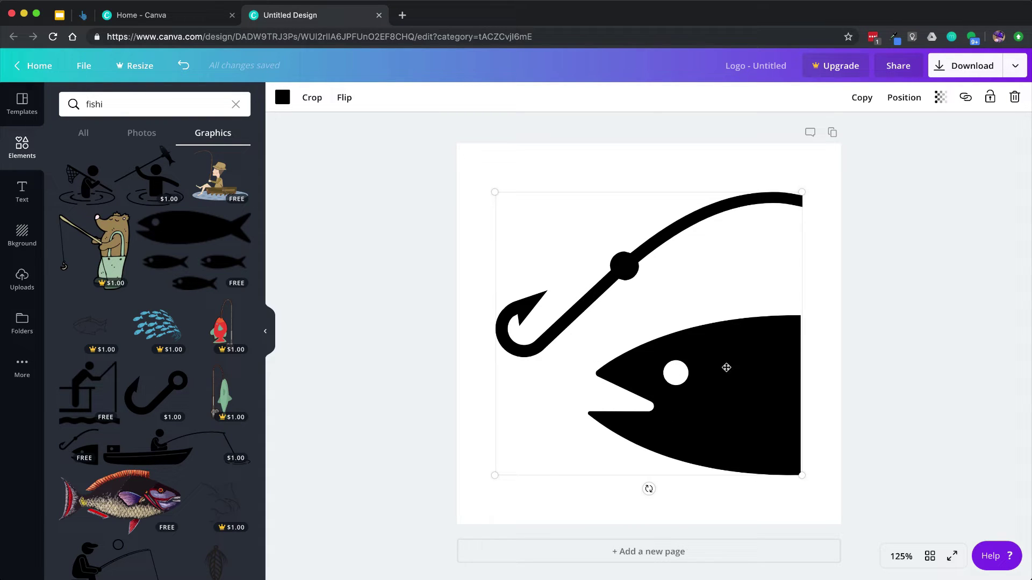
Recolour the hook and fish head graphic turquoise from the default colours and move it against the page's left edge.
click(277, 98)
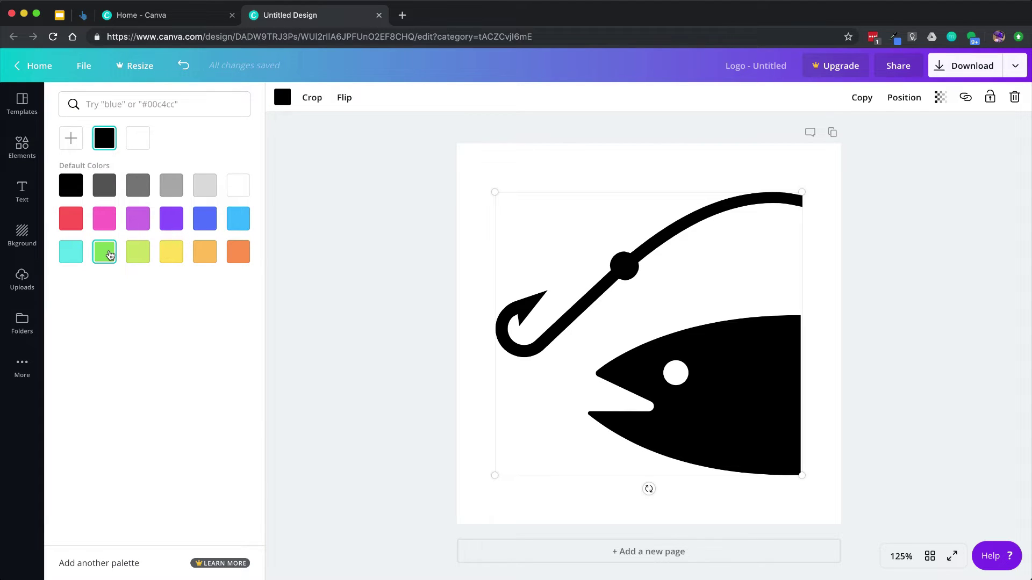
click(104, 251)
click(133, 263)
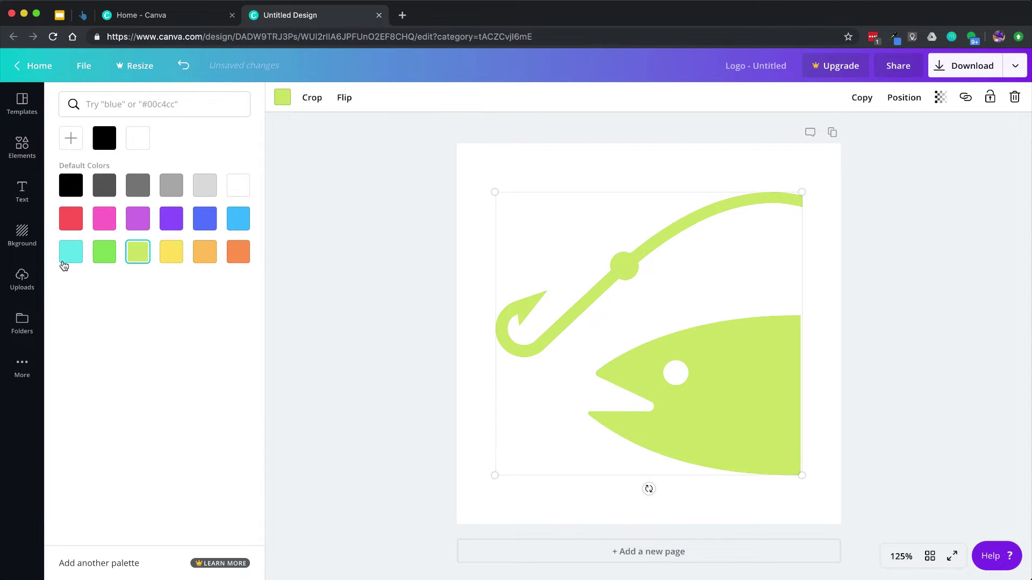
click(70, 259)
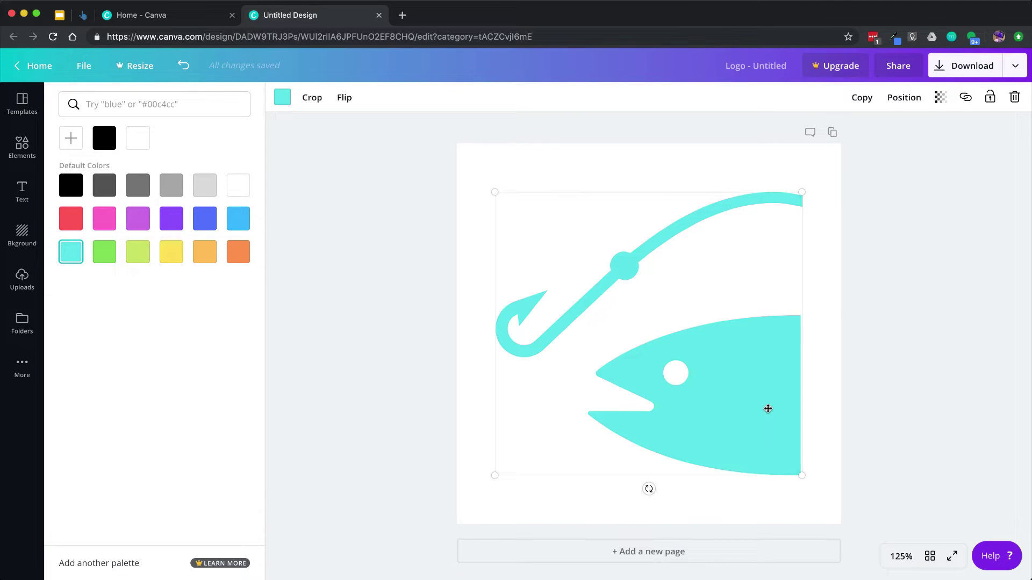
drag(768, 409, 731, 405)
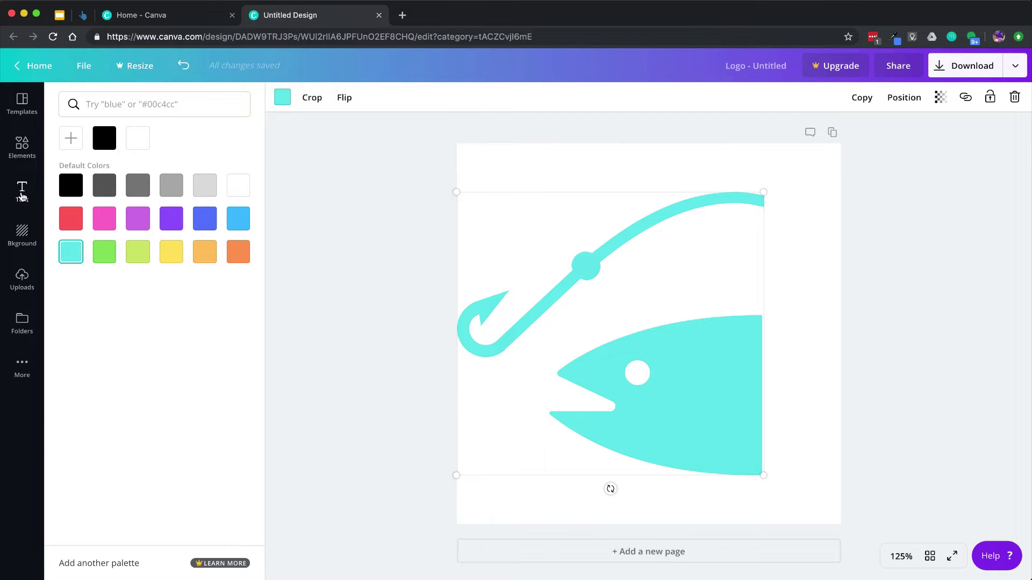
Add the free "cold, smooth & tasty." text combination to the page.
click(21, 196)
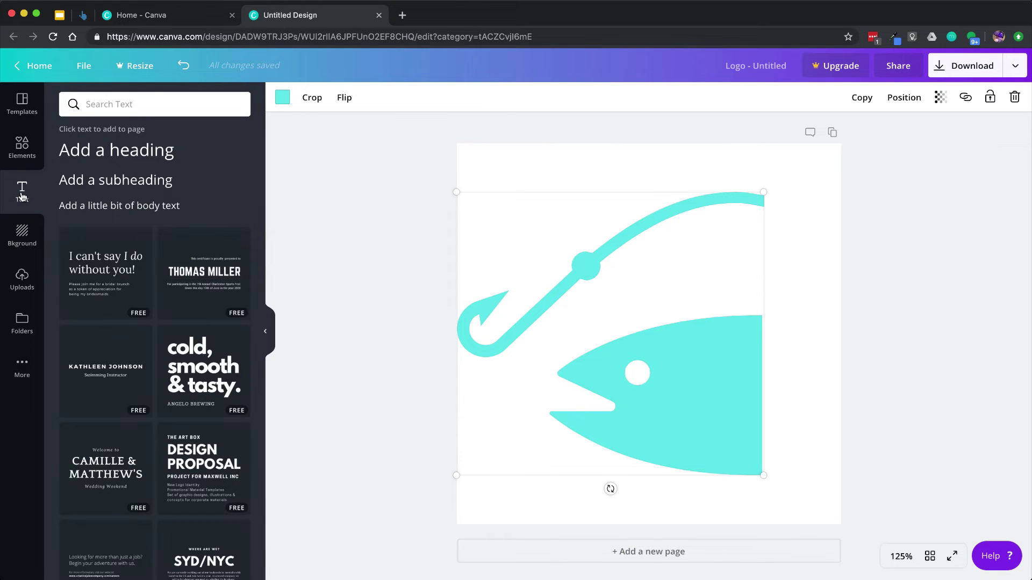
scroll(174, 436, down, 5)
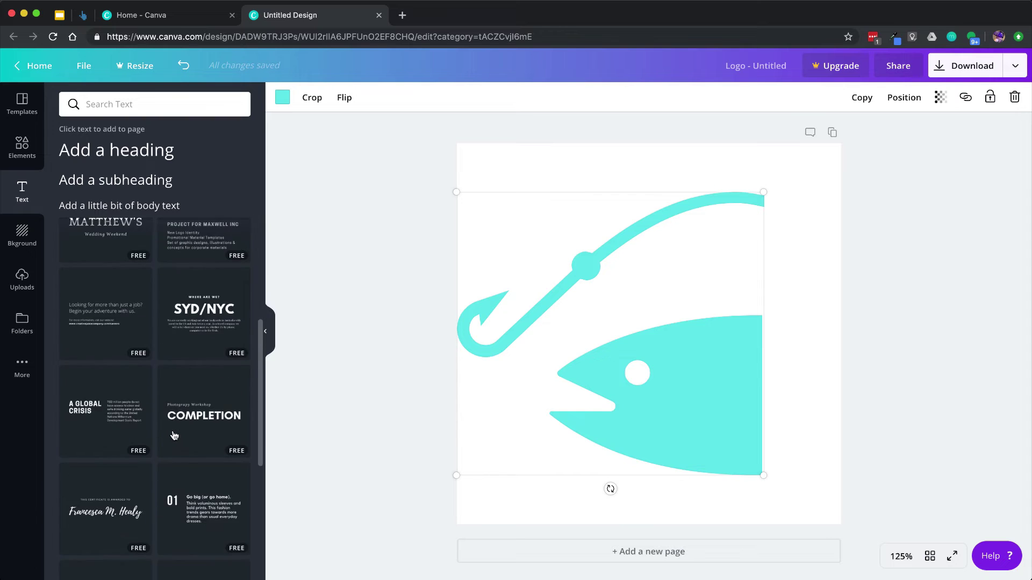
scroll(174, 435, up, 5)
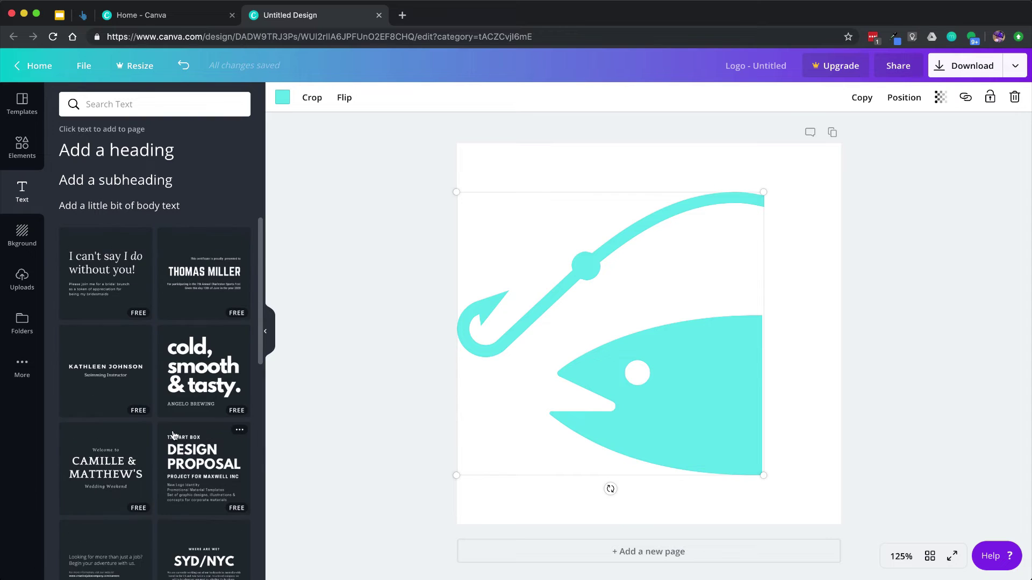
click(215, 369)
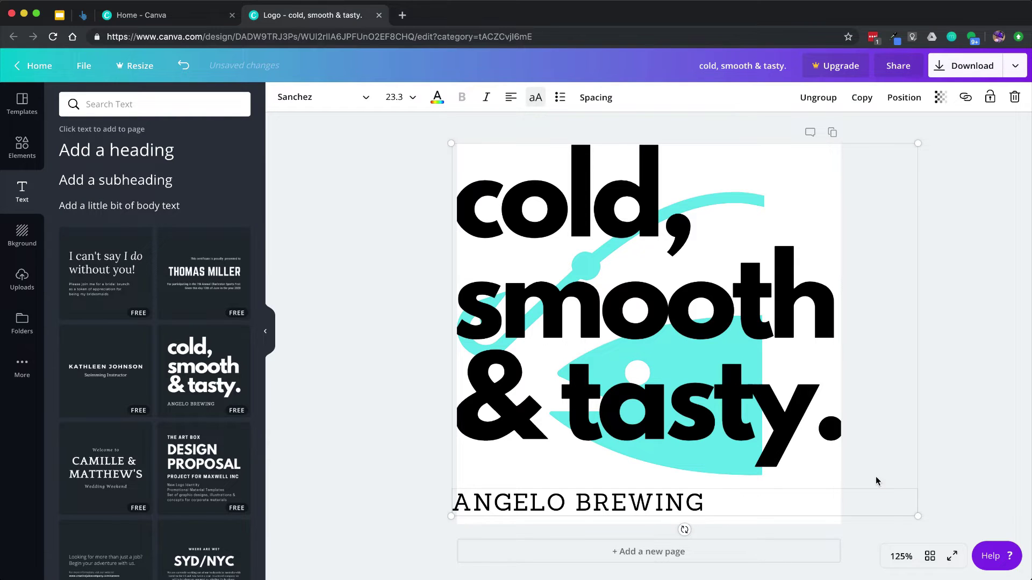
click(887, 483)
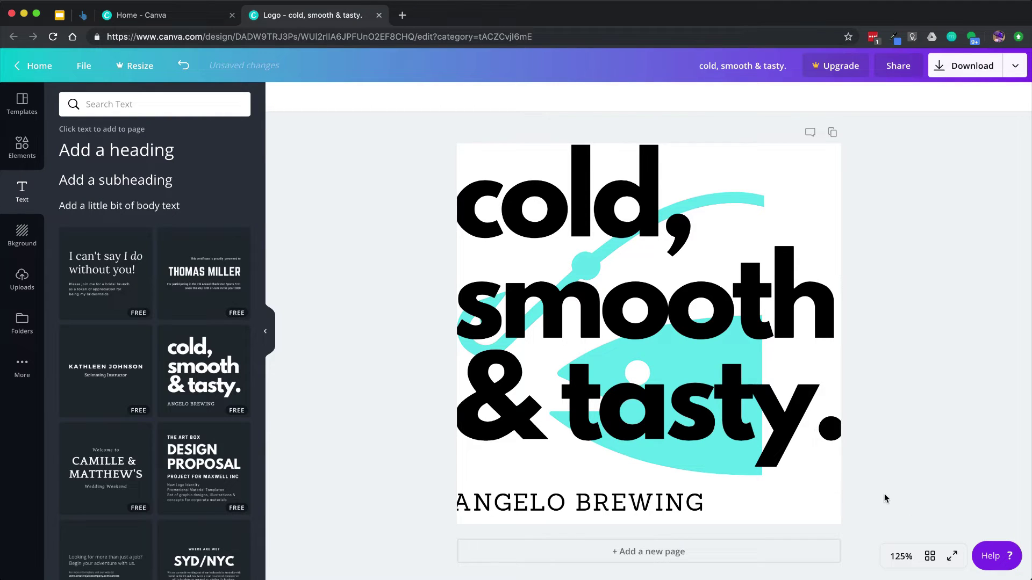
Delete the "ANGELO BREWING" line from the text combination.
click(684, 491)
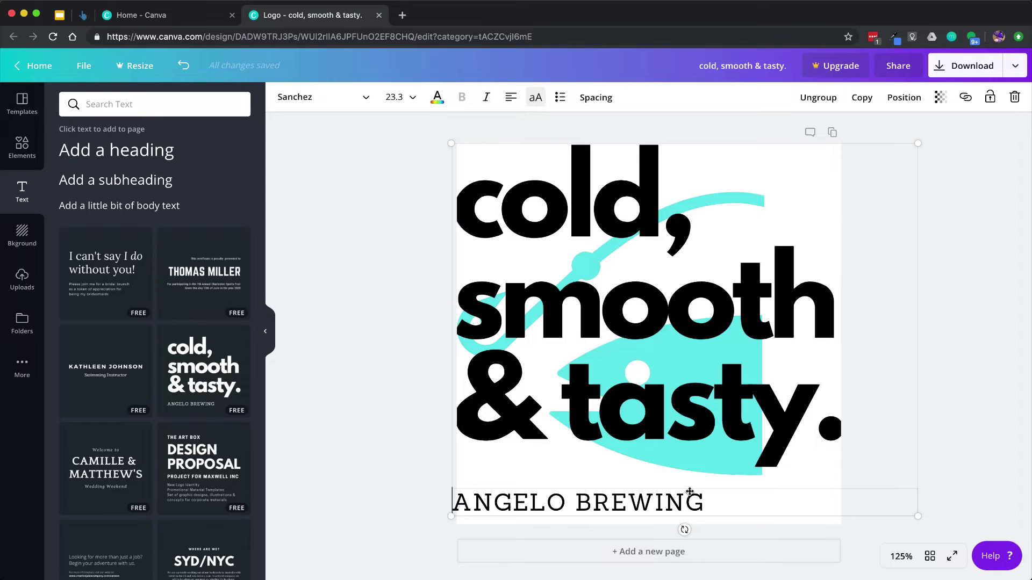
click(689, 492)
key(Delete)
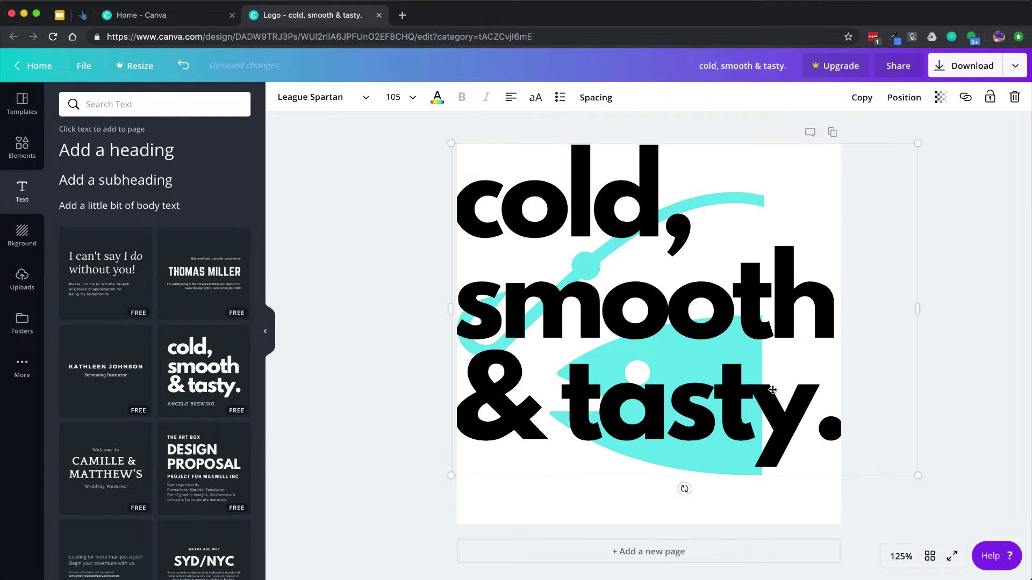
Replace the "cold, smooth & tasty." heading text with "jay's fishing".
drag(467, 203, 927, 462)
text(ja)
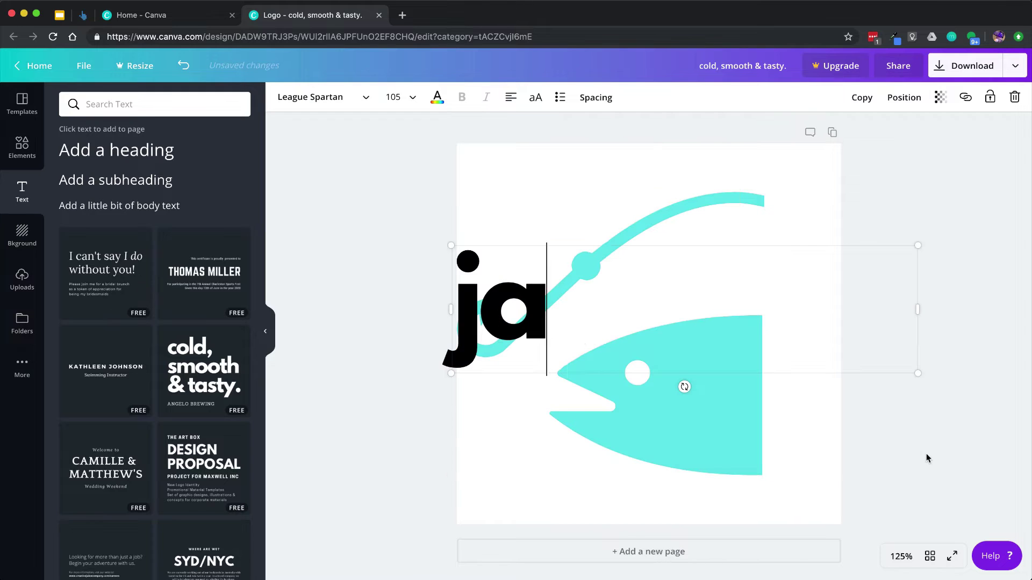
text(y's fisi)
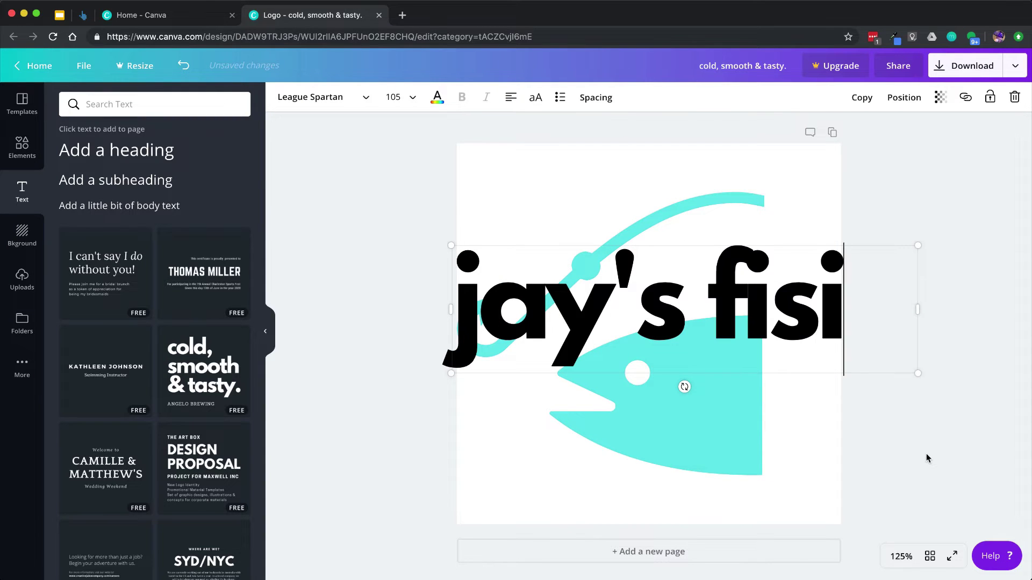
key(BackSpace)
text(hing)
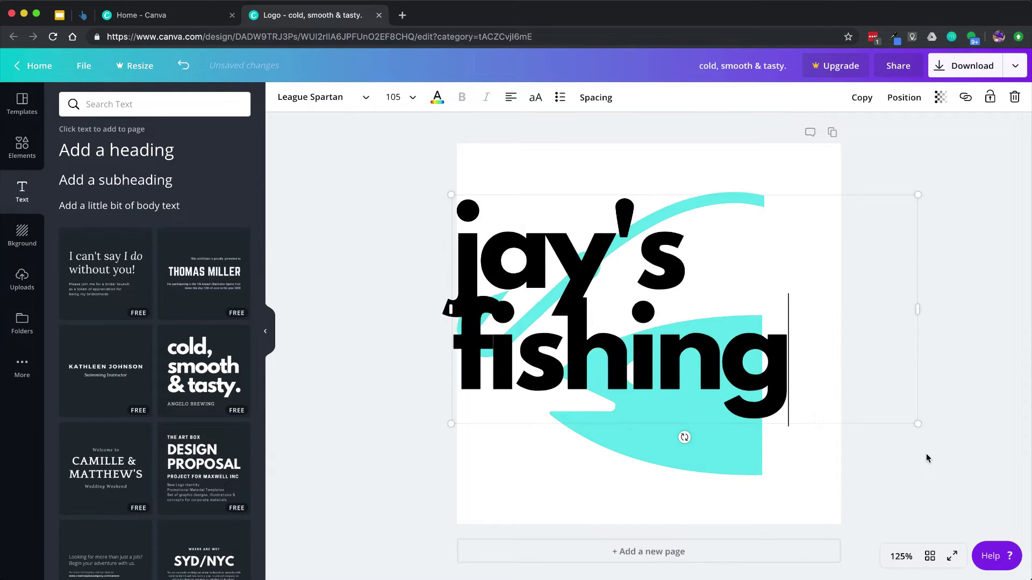
Append "adventures" to the "jay's fishing" heading and set its font size to 42.
text( adventures)
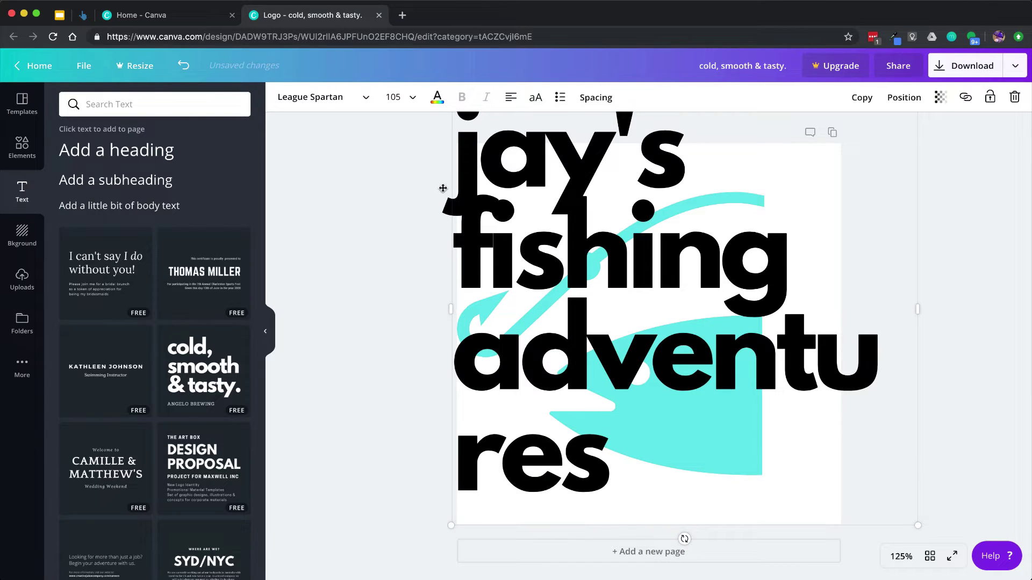
click(381, 318)
double_click(506, 405)
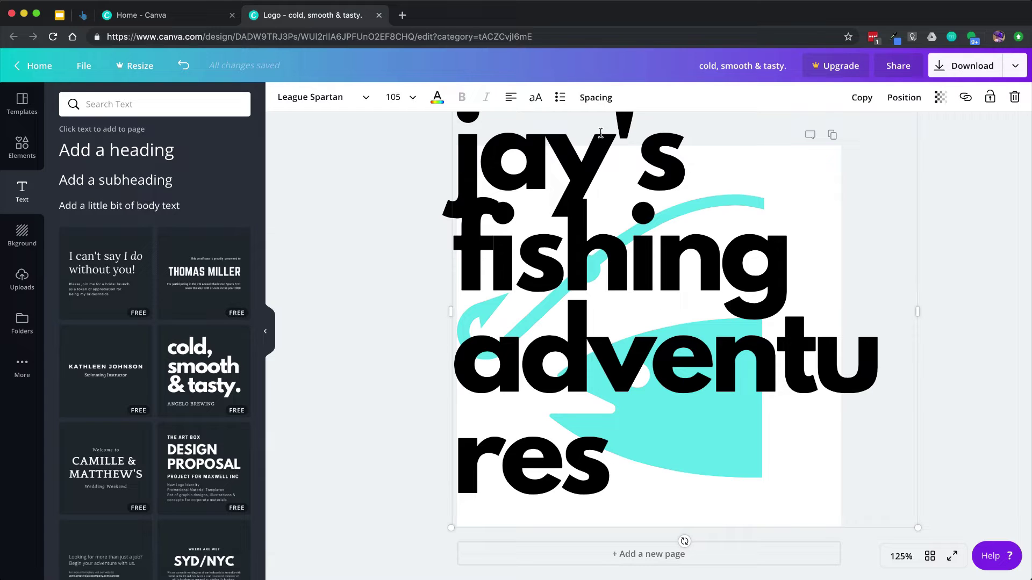
click(414, 99)
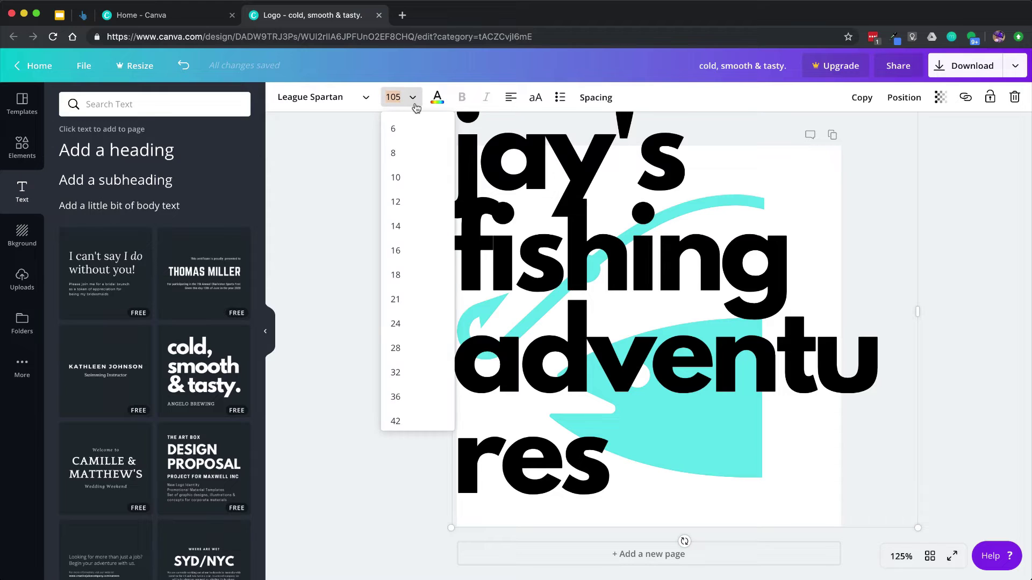
click(412, 420)
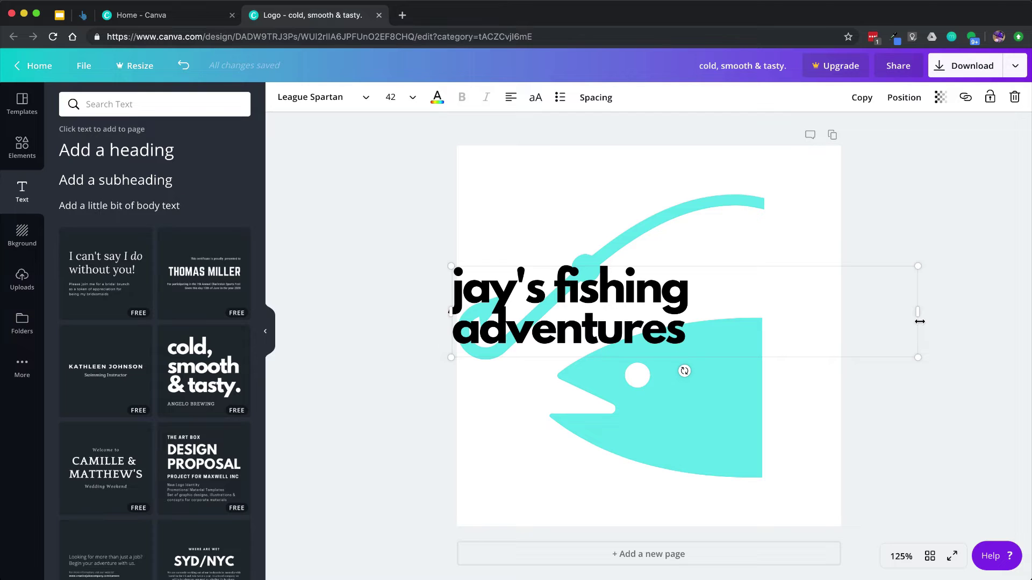
Widen the heading's text box to hold one line, then set the font size to 36 and narrow the box around the text.
drag(919, 321, 993, 373)
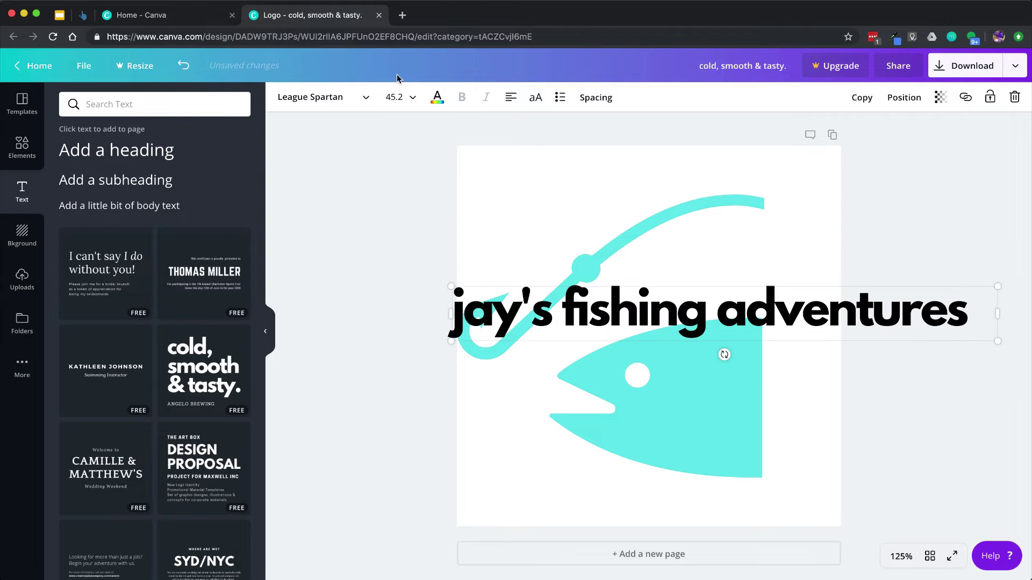
click(397, 97)
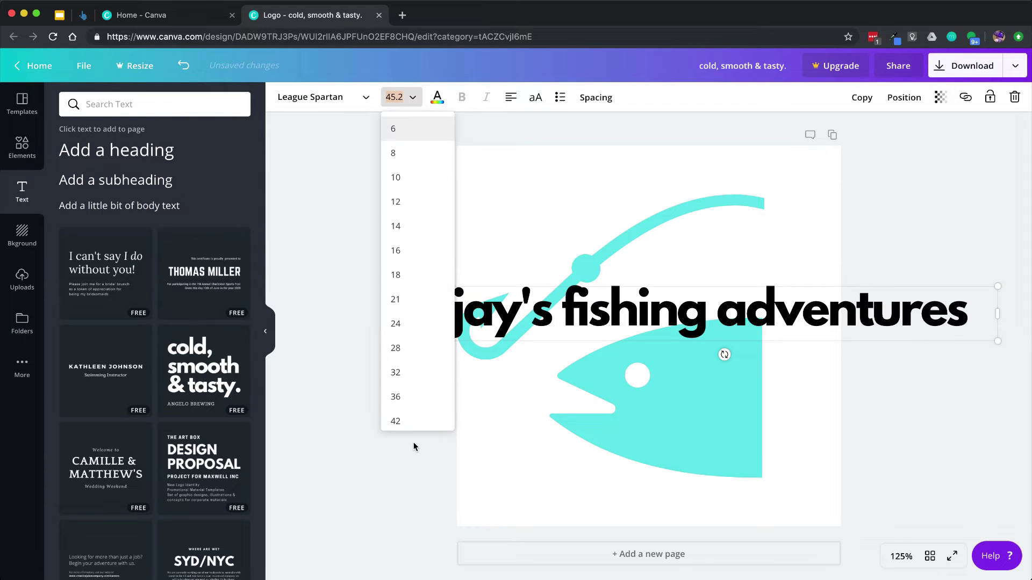
click(398, 398)
drag(994, 320, 868, 326)
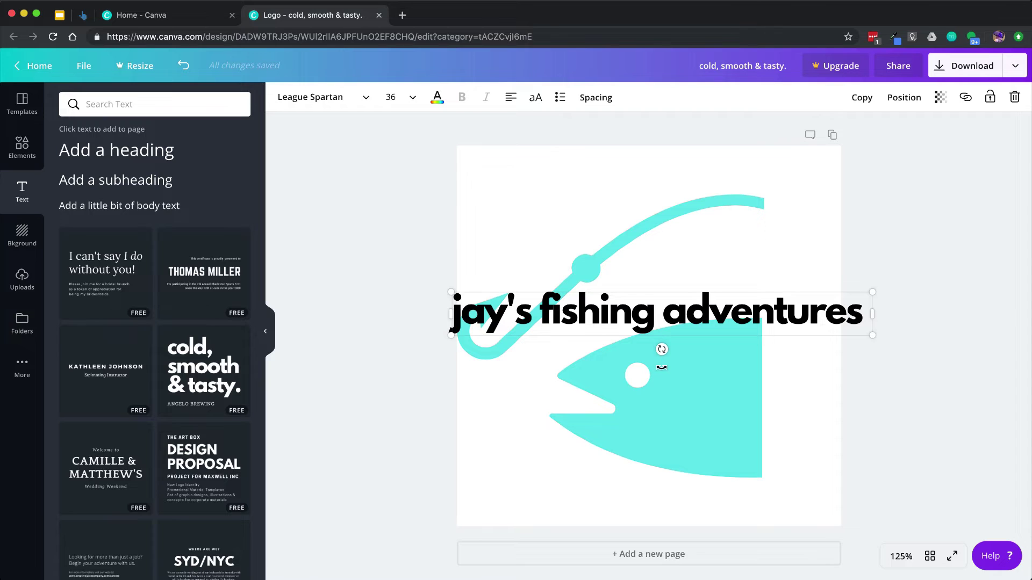
Rotate the "jay's fishing adventures" text 90° to read downward and place it beside the graphic's straight right edge.
drag(661, 352, 524, 317)
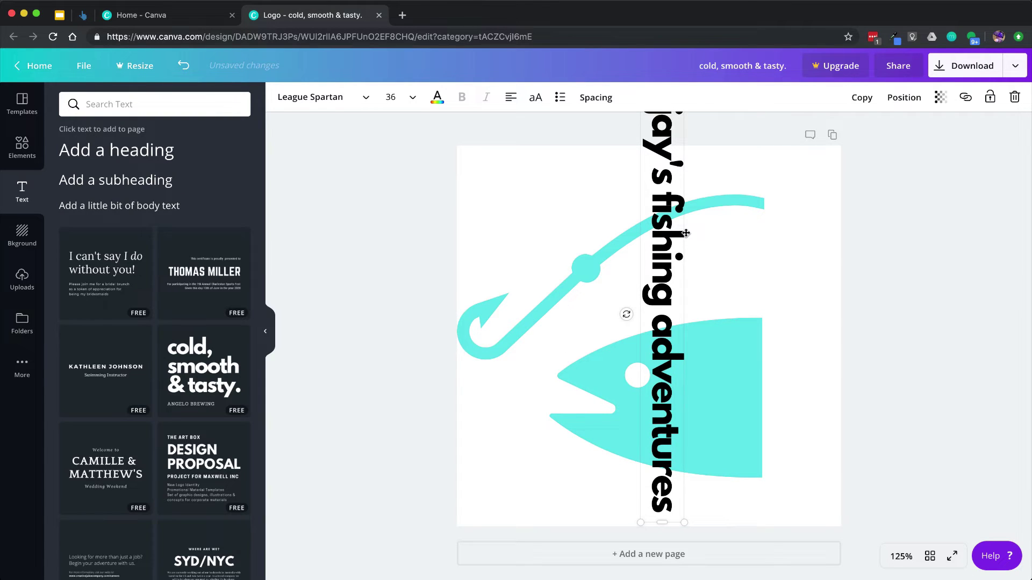
drag(686, 234, 809, 311)
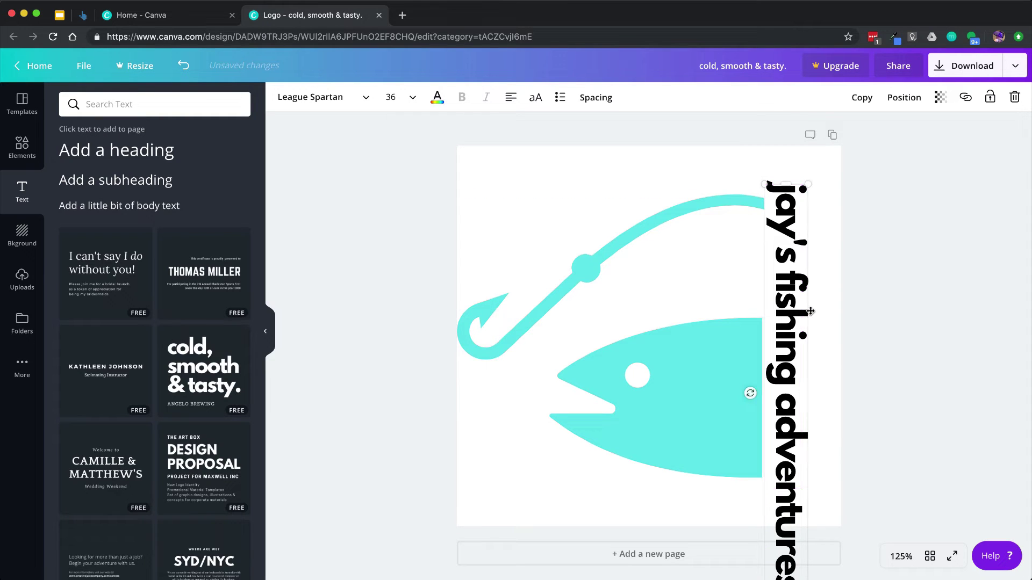
Set the vertical text's font size to 24 and shorten its text box to fit within the page.
click(413, 101)
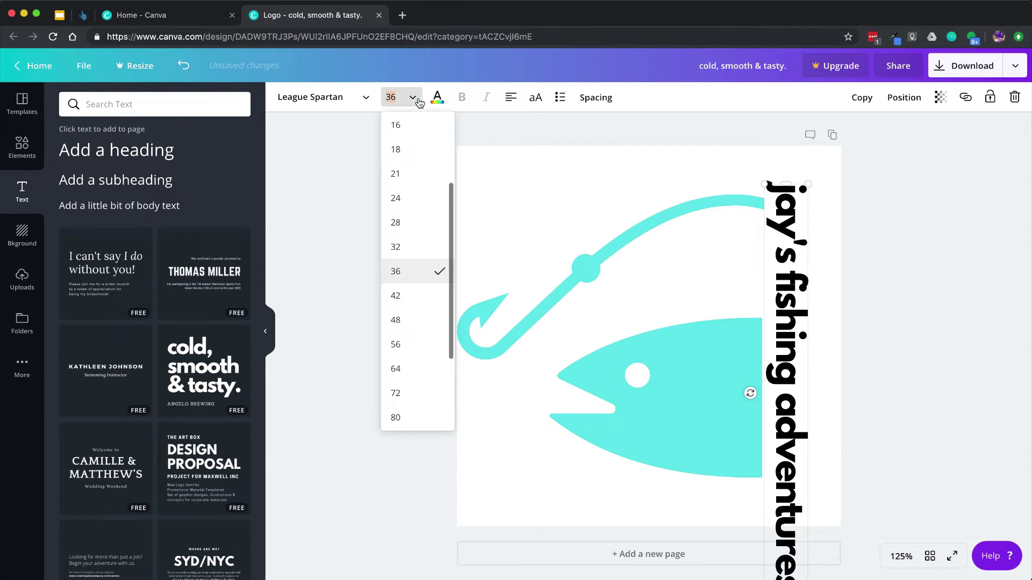
click(407, 202)
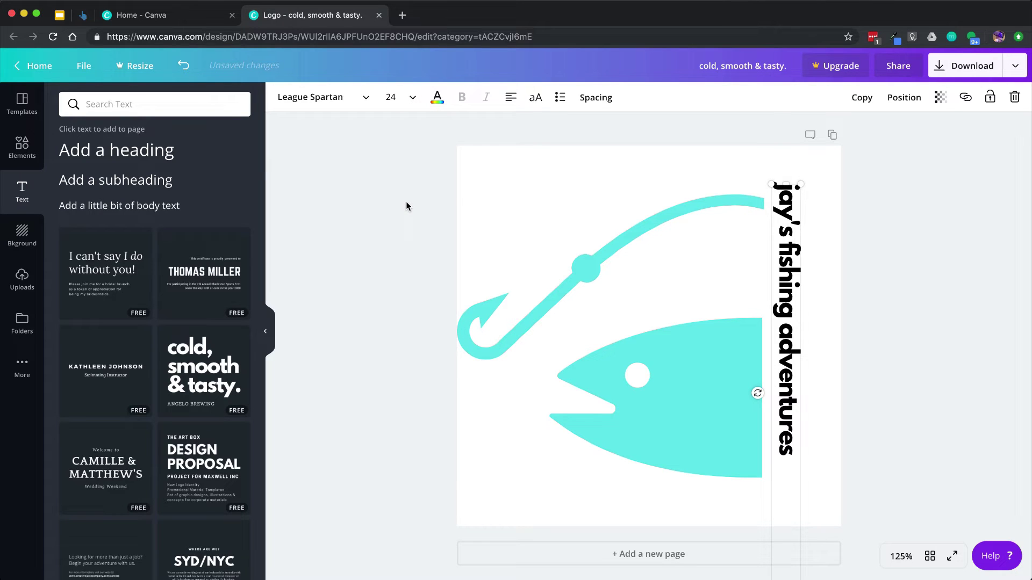
scroll(821, 433, down, 2)
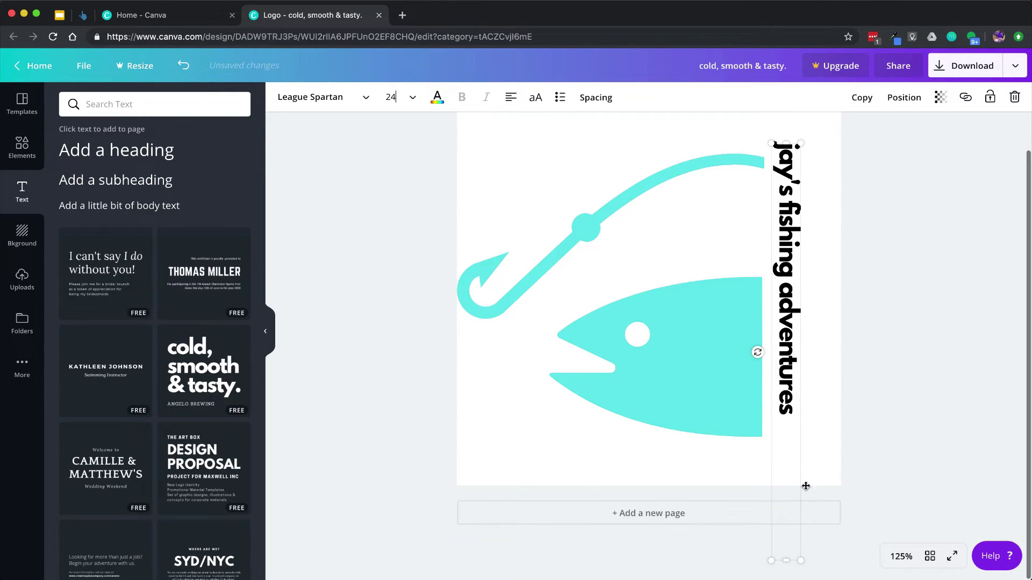
drag(785, 564, 782, 480)
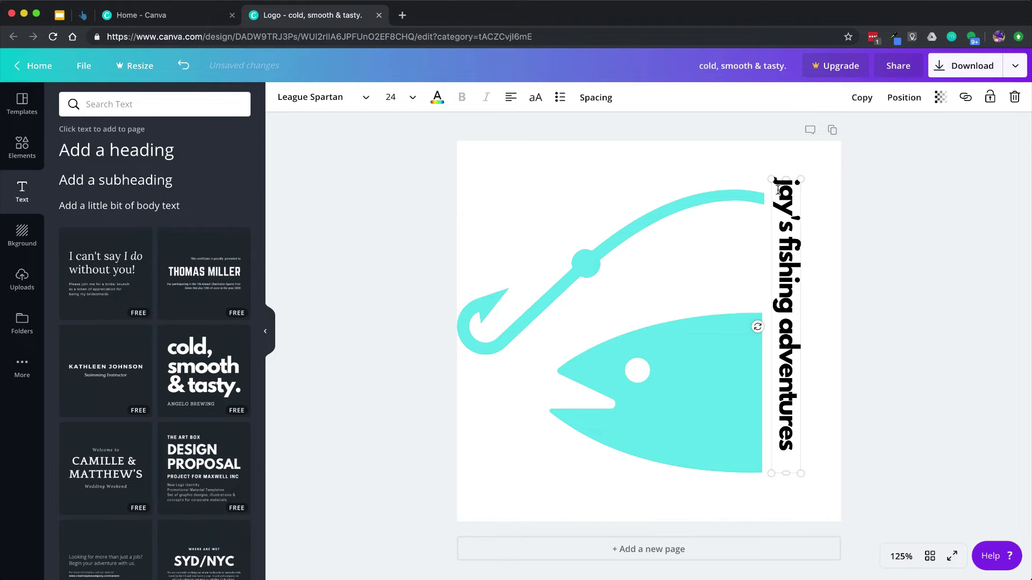
Try font size 28 on the vertical text, then return it to 24.
click(418, 100)
click(406, 292)
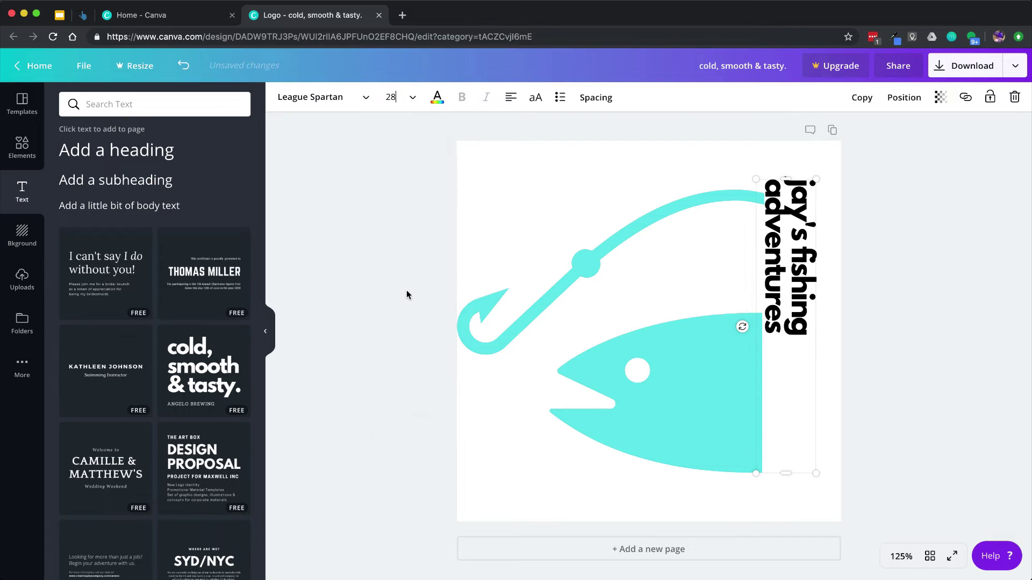
click(409, 100)
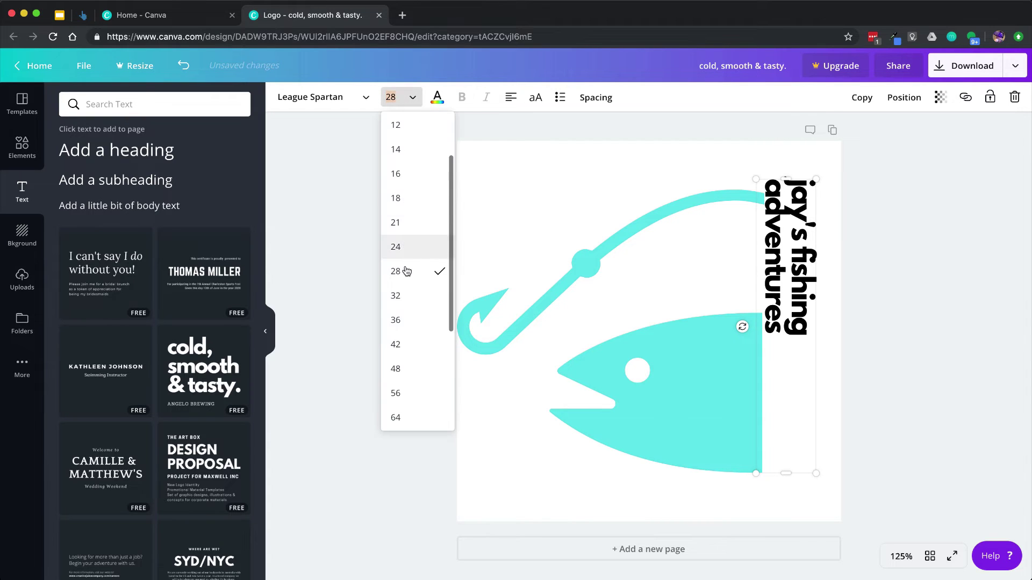
click(401, 243)
Set the vertical text's font size to 26 and move it slightly down against the graphic's right edge.
click(398, 101)
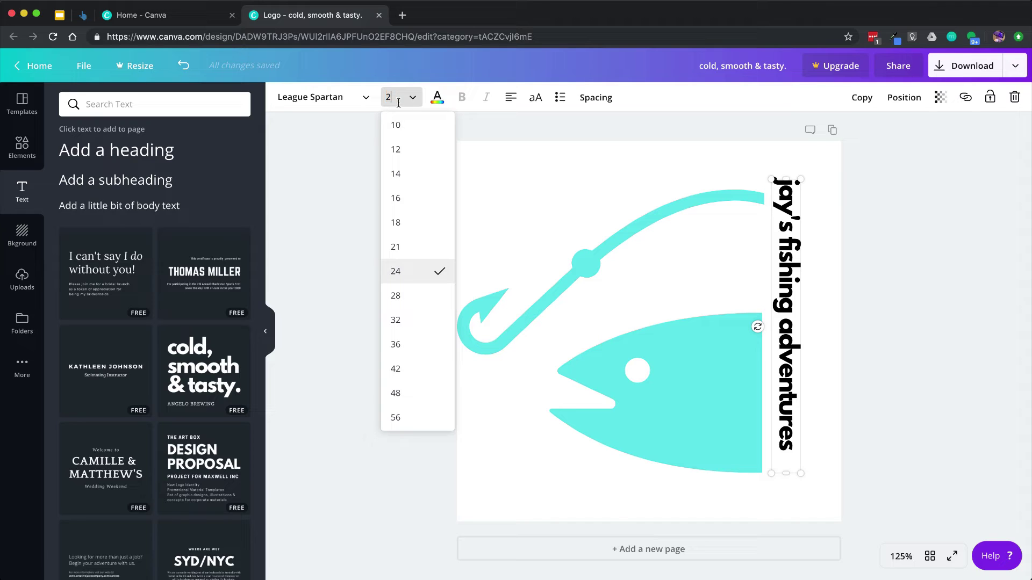
key(Return)
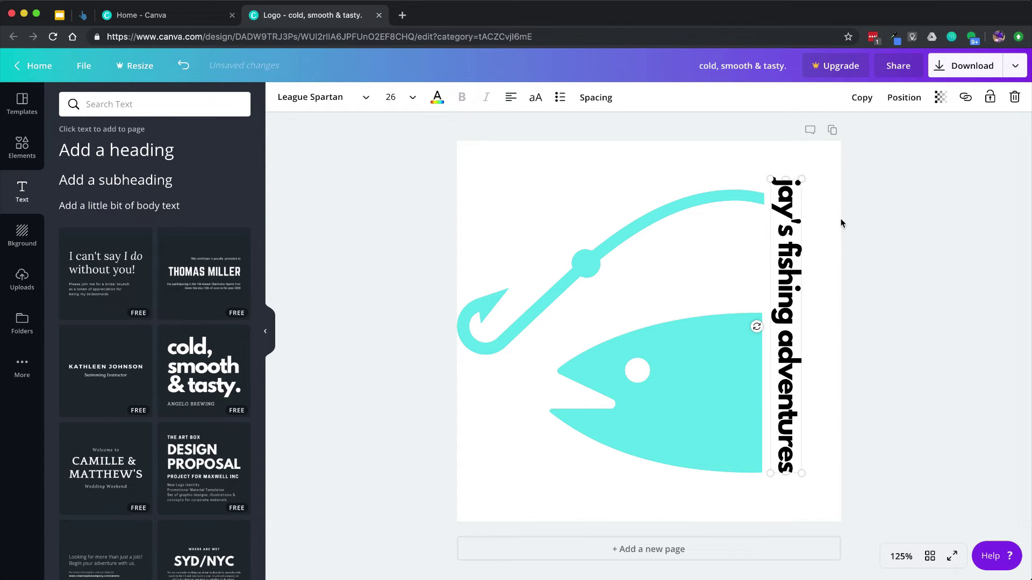
click(830, 239)
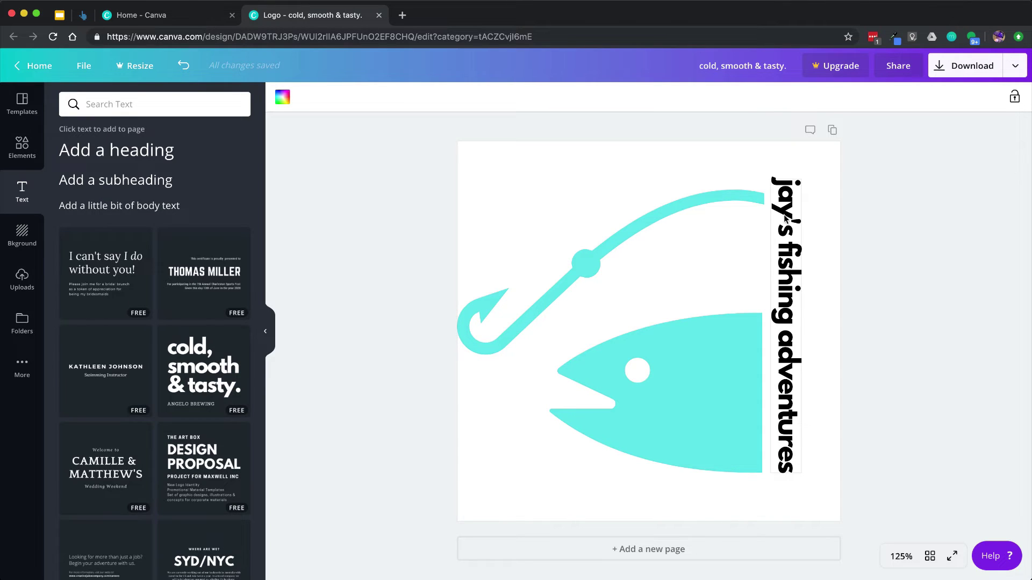
drag(789, 257, 782, 275)
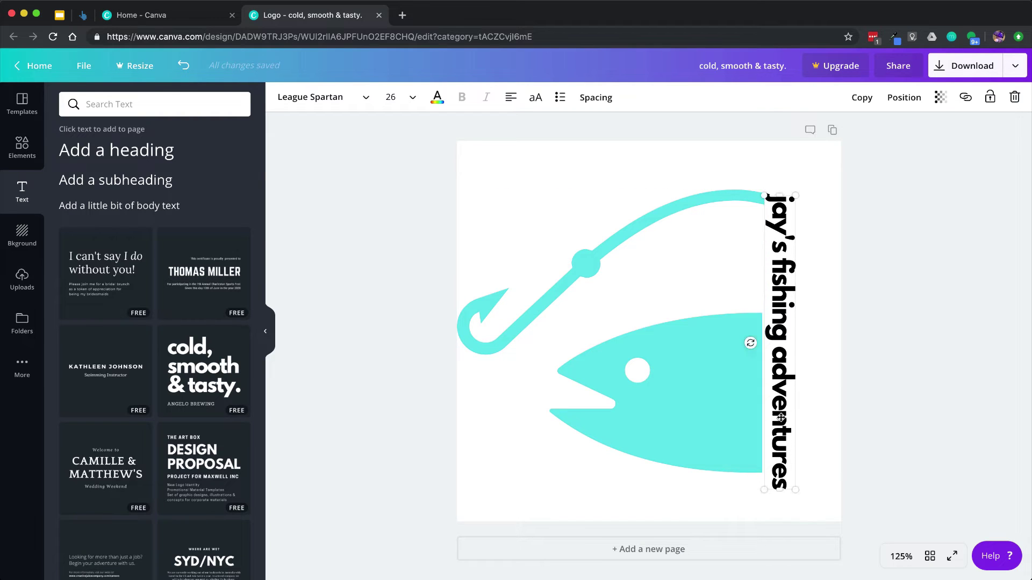
Set the vertical text's font size to 25, then scale it down to about 24.6 so it ends level with the fish head's lower edge.
click(396, 105)
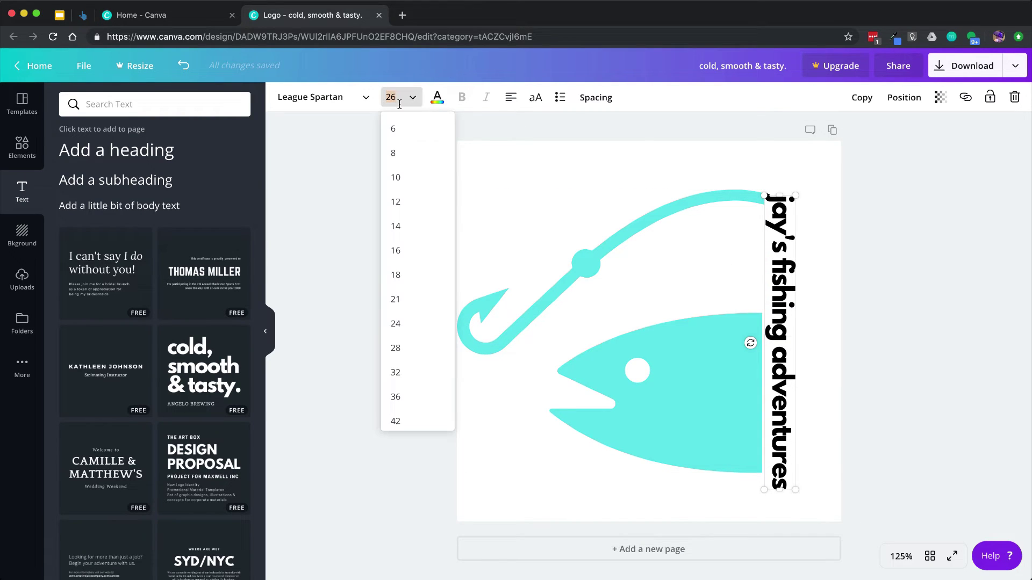
click(412, 324)
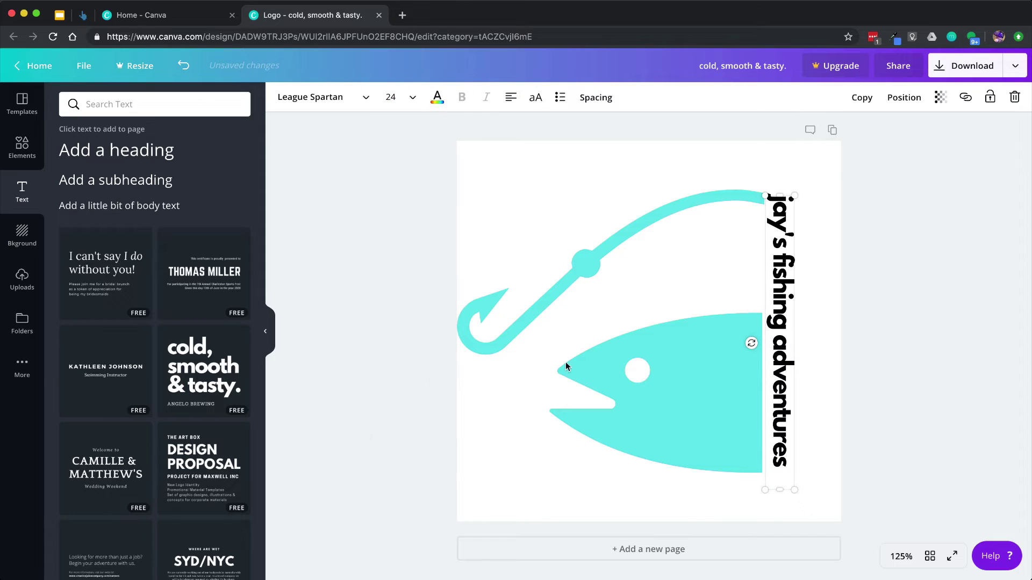
click(393, 102)
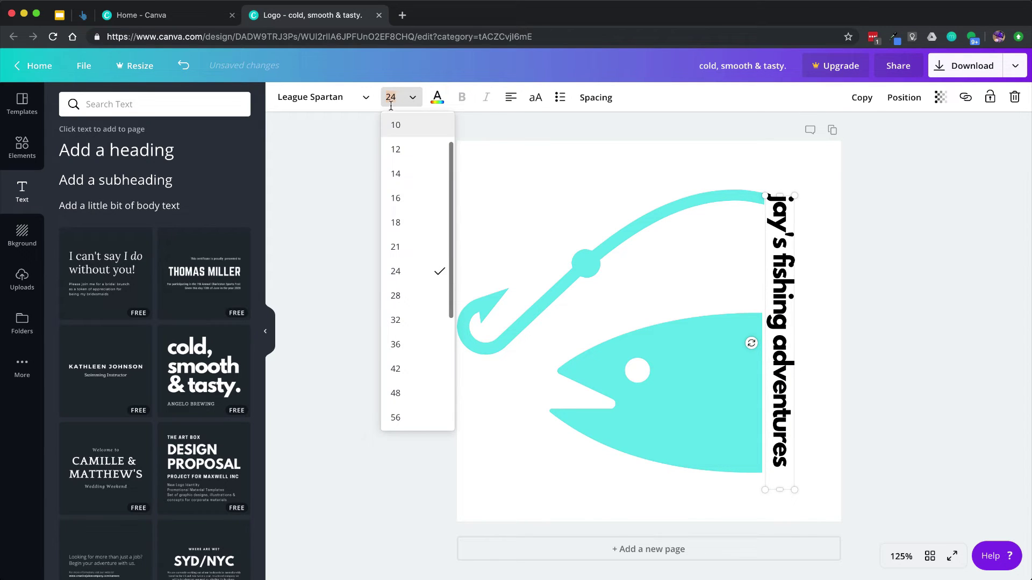
click(397, 102)
click(397, 102)
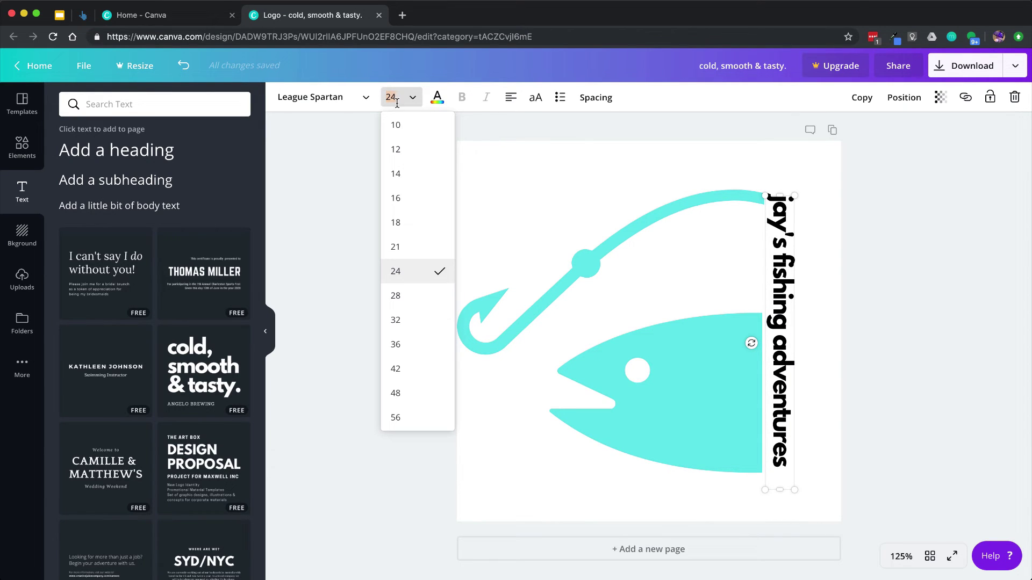
text(25)
key(Return)
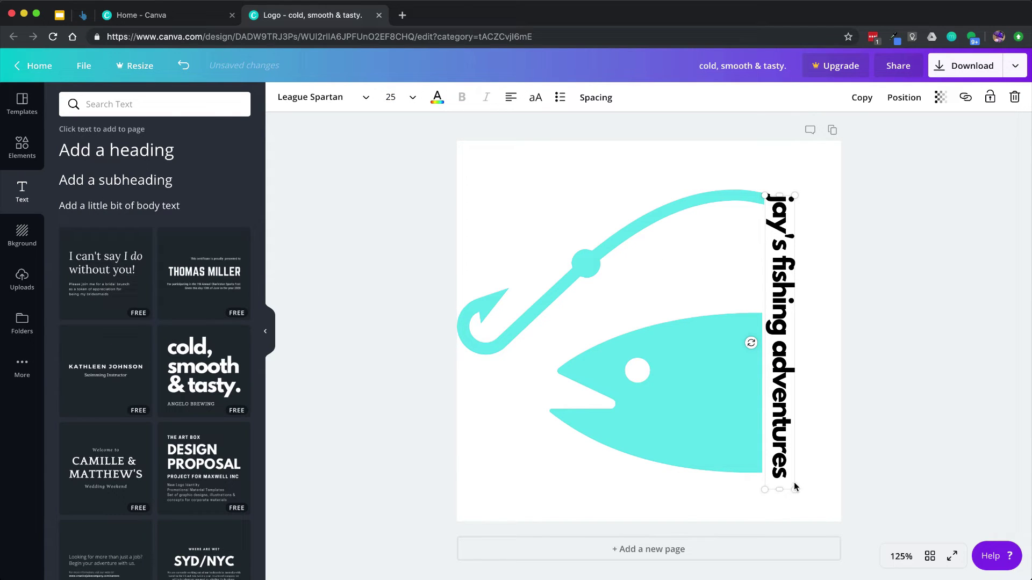
drag(763, 492, 757, 491)
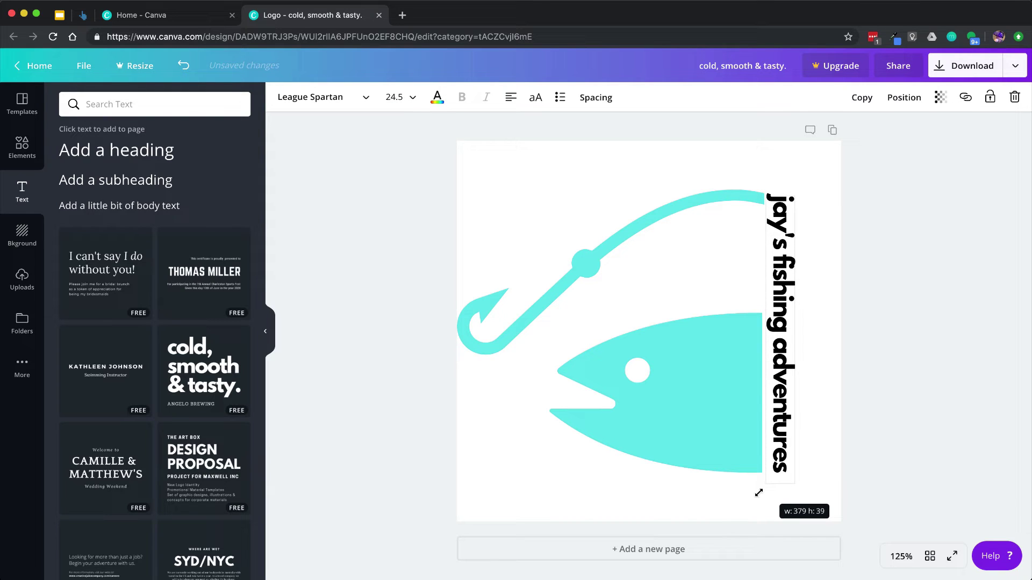
click(828, 380)
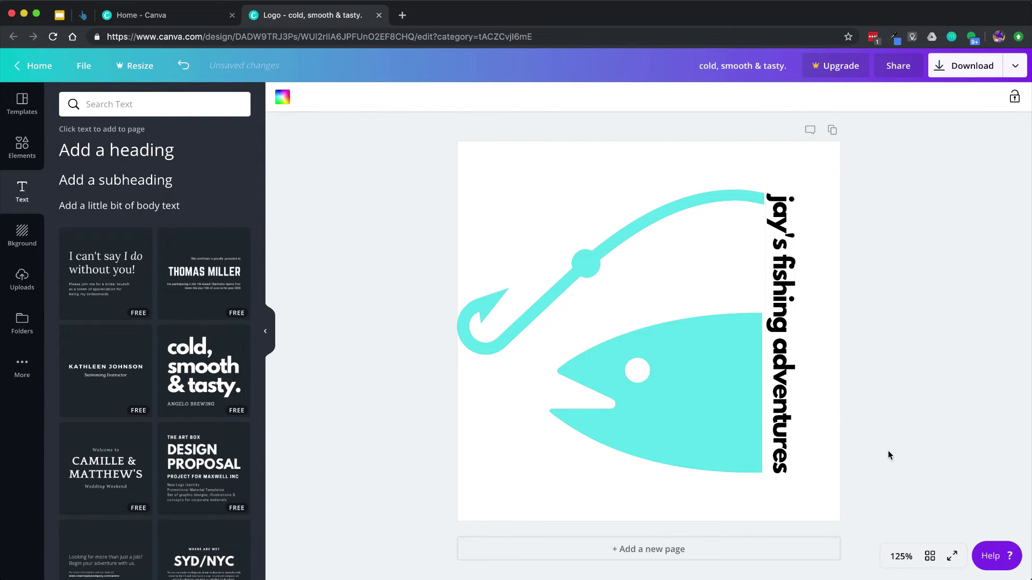
Recolour the "jay's fishing adventures" text turquoise from the default colours to match the graphic.
click(793, 302)
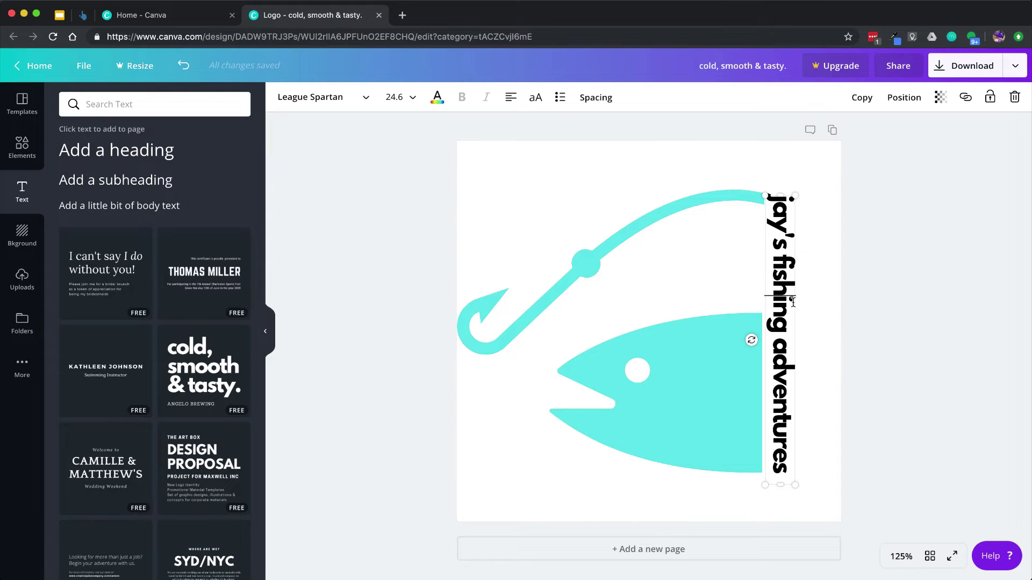
click(796, 389)
click(436, 100)
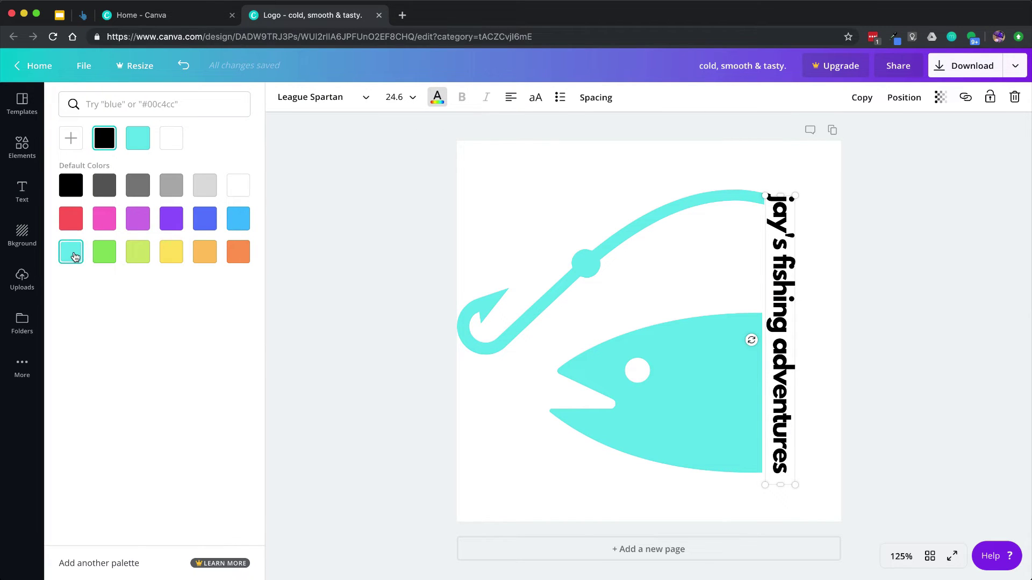
click(74, 252)
click(404, 375)
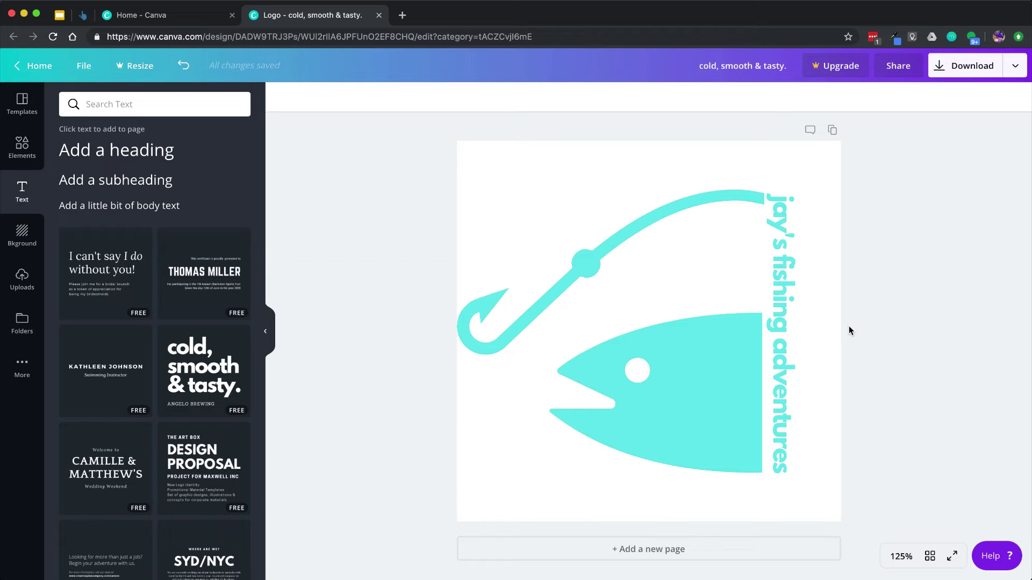
Rotate the vertical text 180° so it reads upward beside the graphic.
click(790, 320)
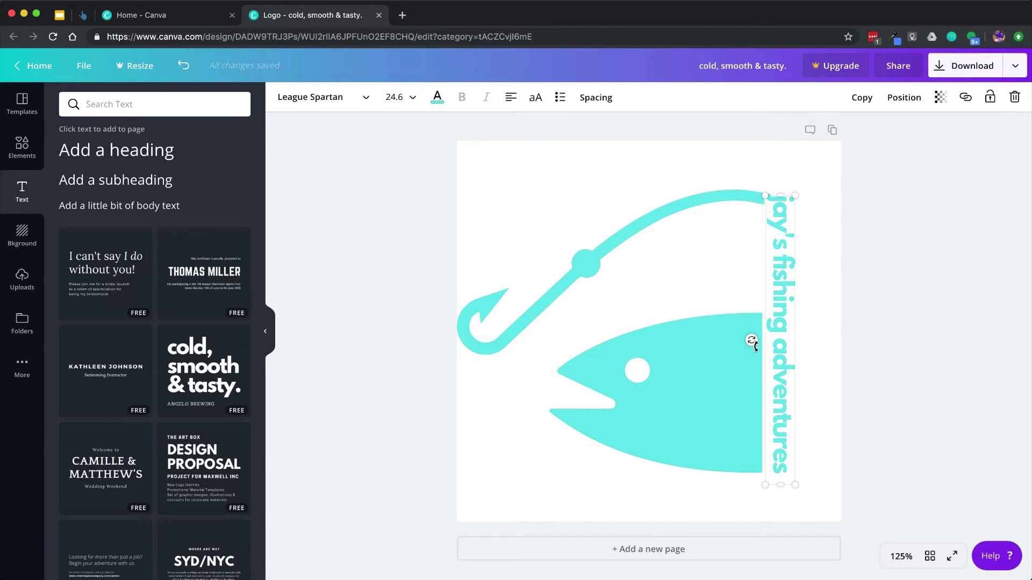
drag(750, 341, 852, 338)
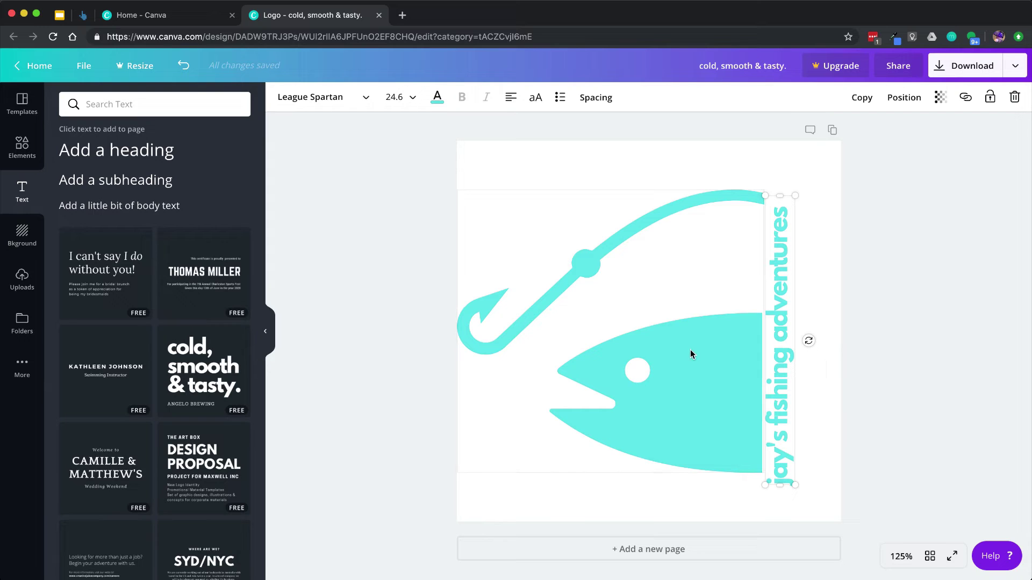
Rotate the hook and fish head graphic 90° clockwise so the fish points up, and move it against the page's top edge.
click(685, 369)
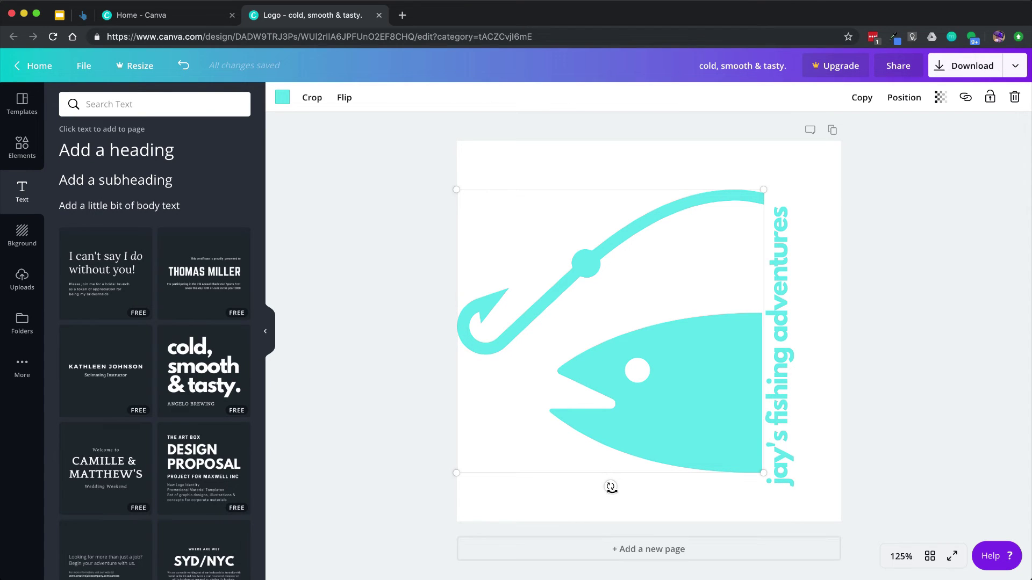
drag(611, 488, 445, 339)
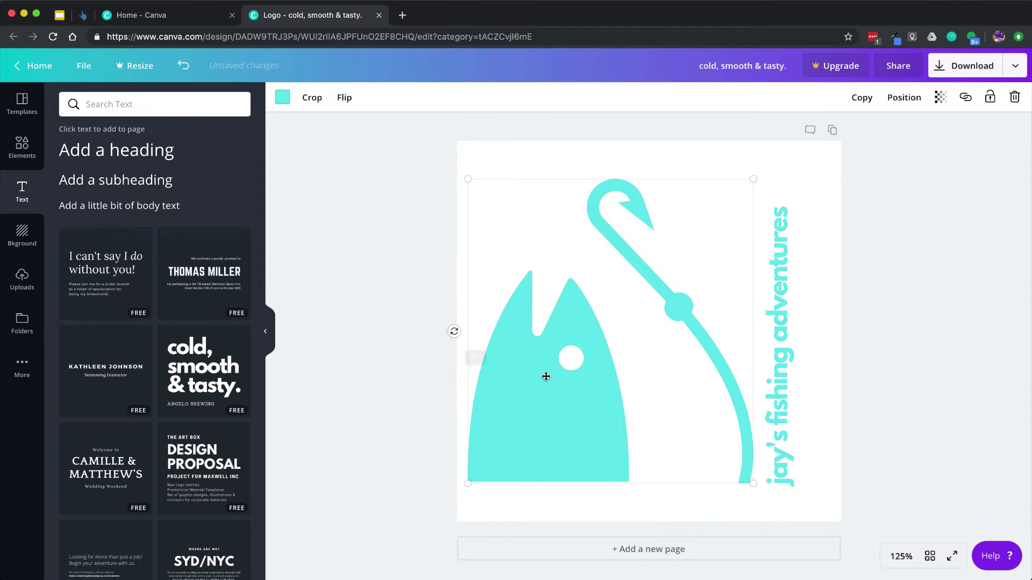
drag(554, 374, 553, 336)
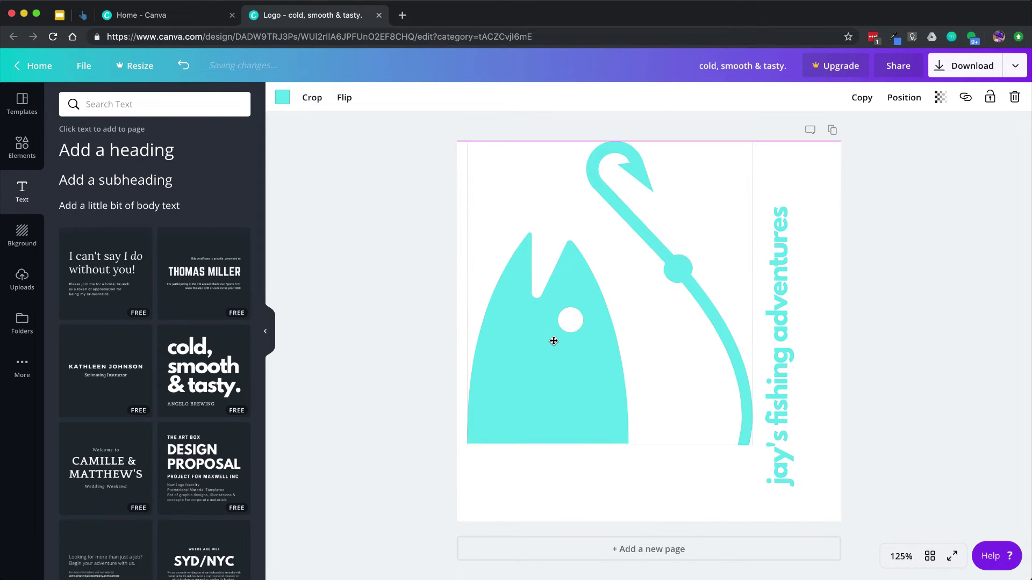
Rotate the "jay's fishing adventures" text back to horizontal.
click(785, 335)
drag(810, 343, 781, 413)
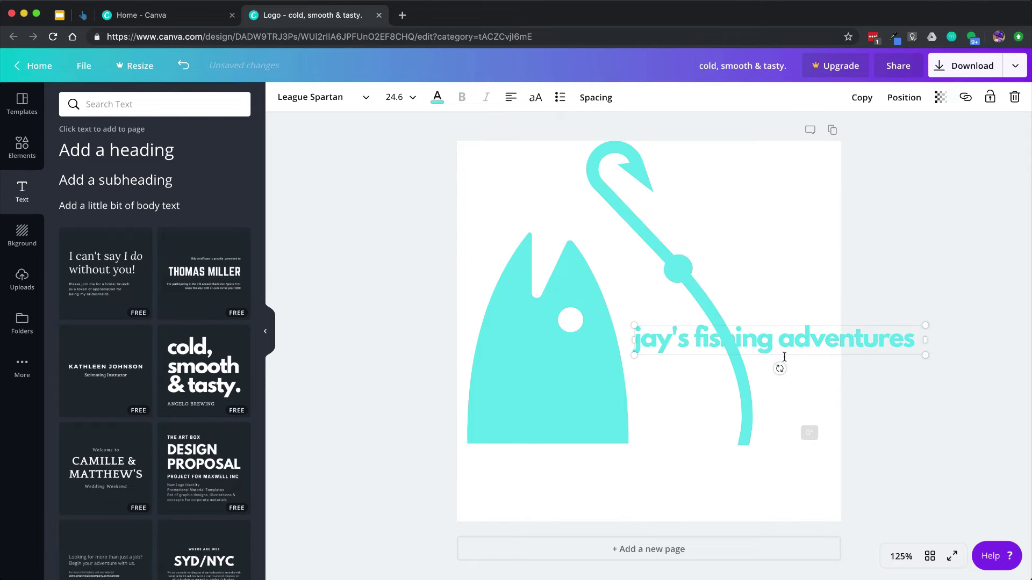
Move the "jay's fishing adventures" text directly beneath the fish head, and centre the complete logo on the page.
drag(802, 361, 636, 484)
click(800, 334)
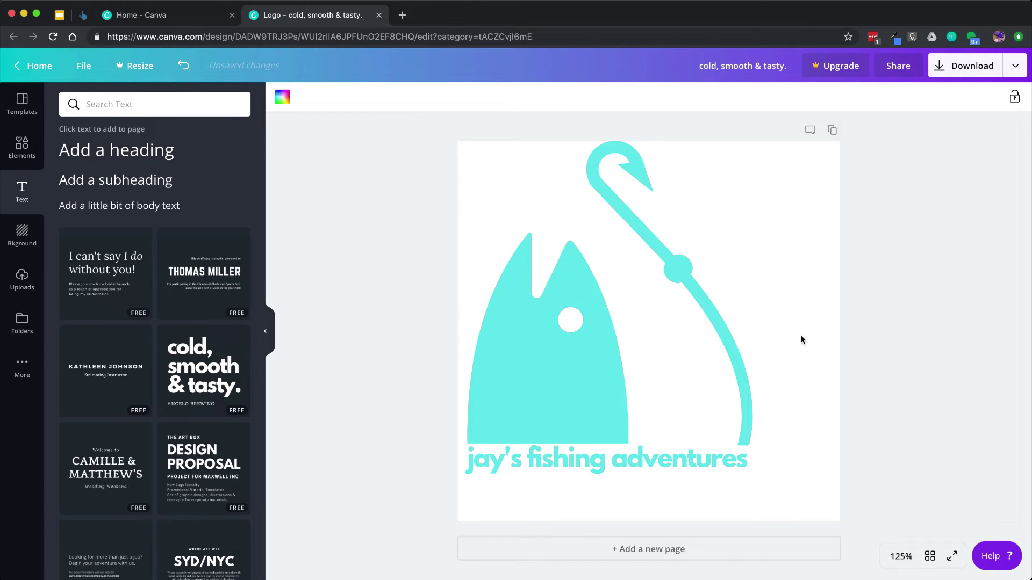
key(super+a)
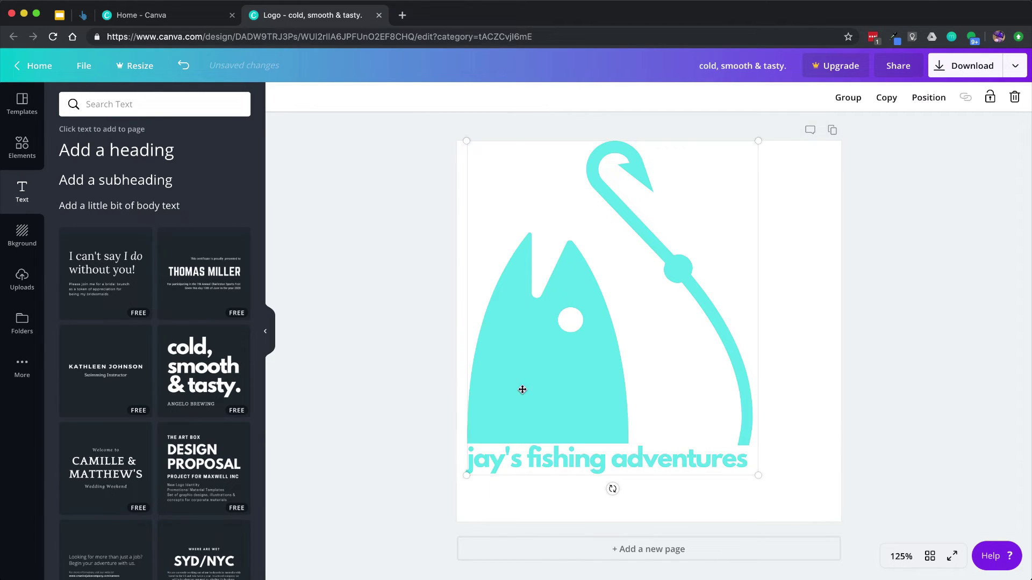
drag(554, 427, 588, 437)
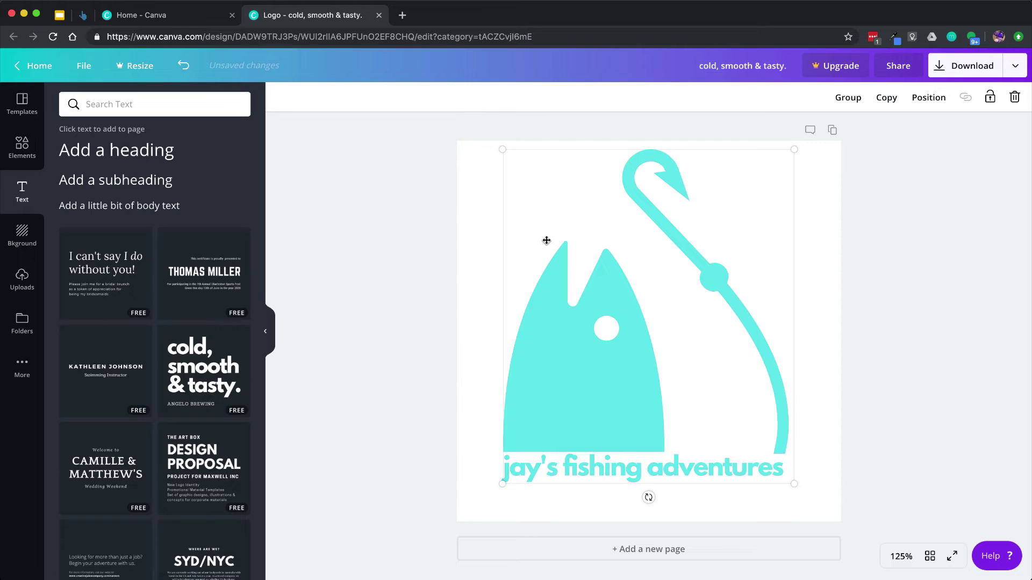
drag(613, 364, 612, 379)
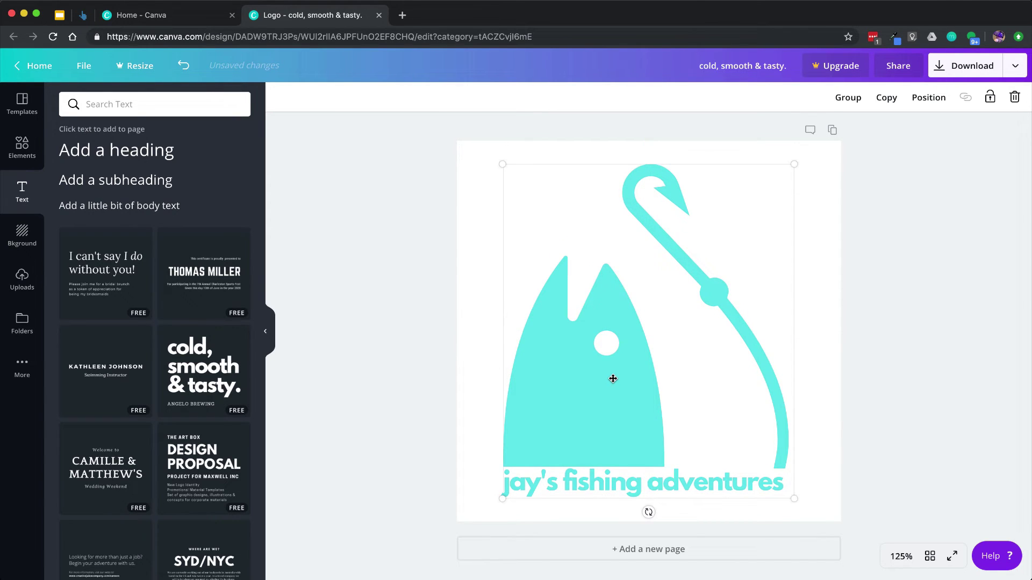
click(488, 335)
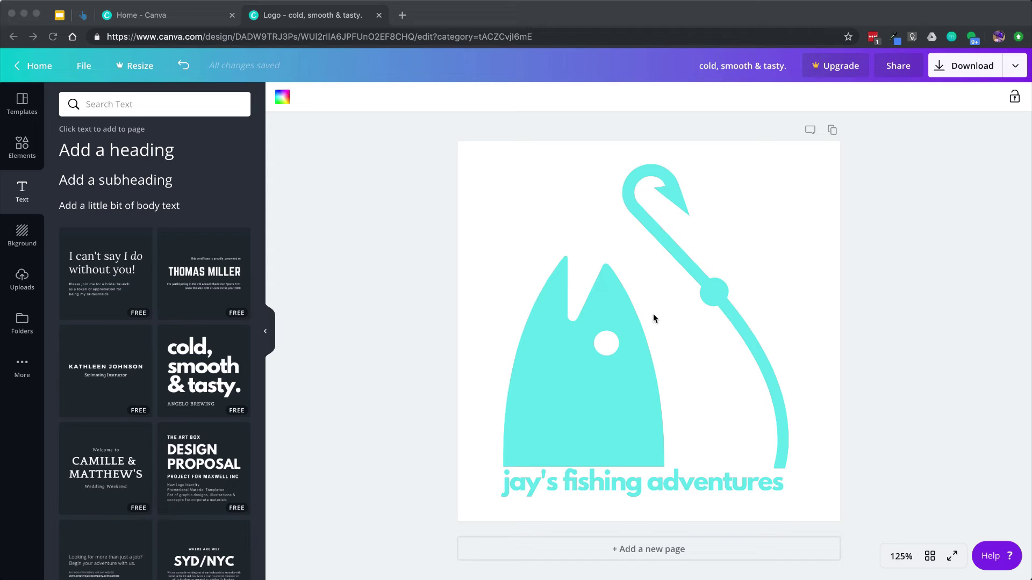
Rename the design "jay's fishing adventures" by copying the wording from the logo text into the design title.
click(821, 20)
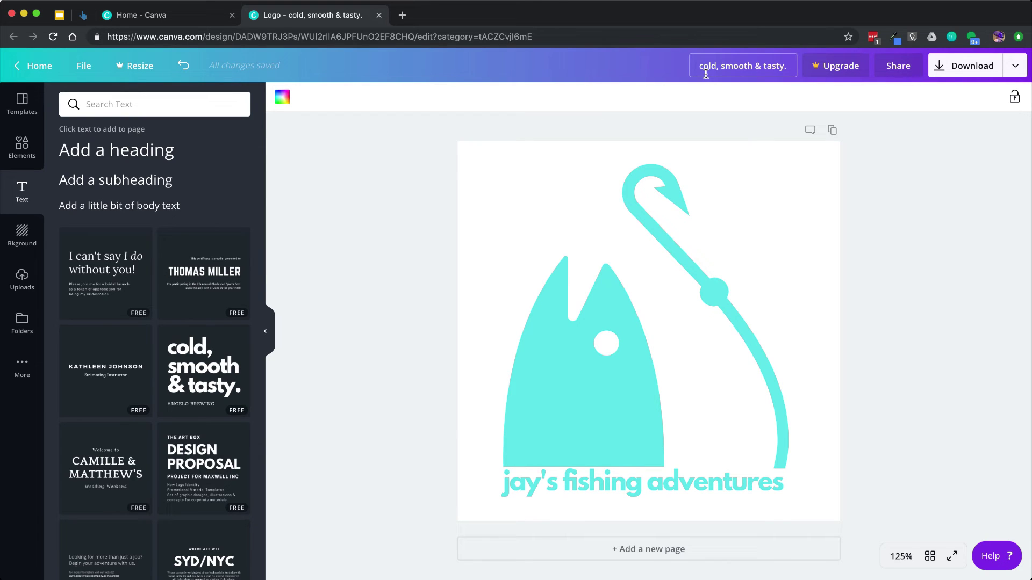
double_click(681, 493)
key(ctrl+c)
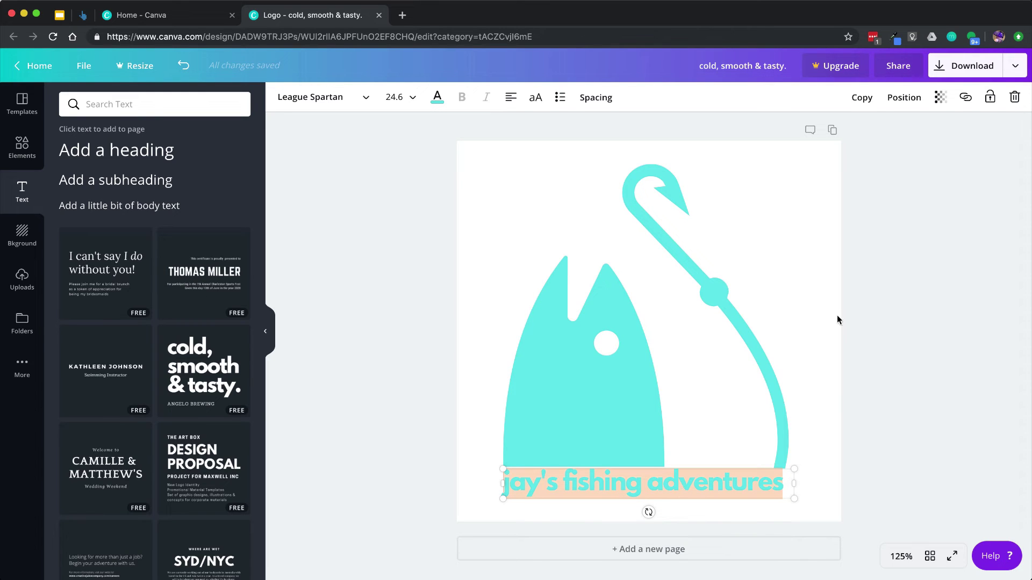
click(827, 302)
click(742, 68)
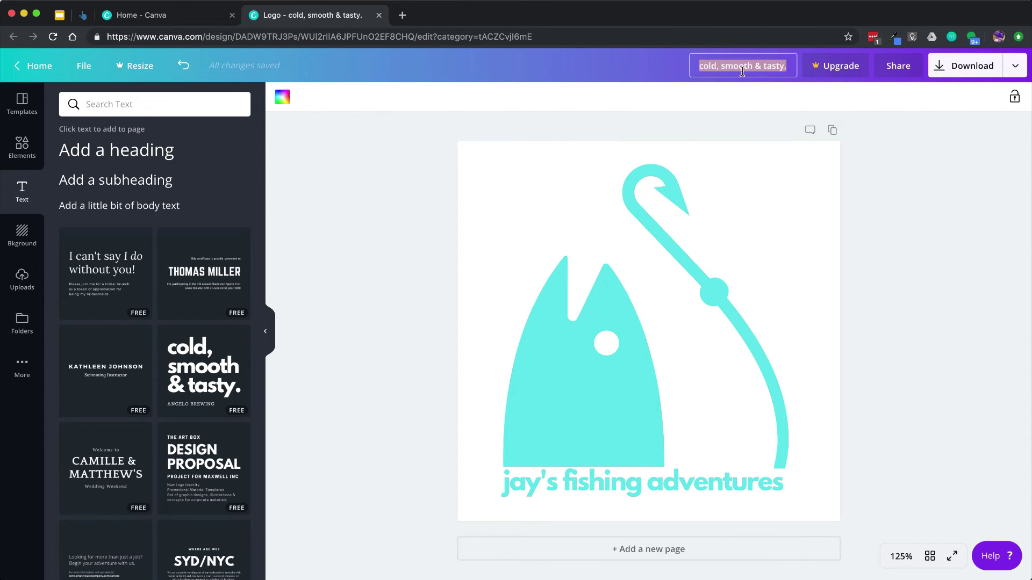
key(ctrl+v)
key(Return)
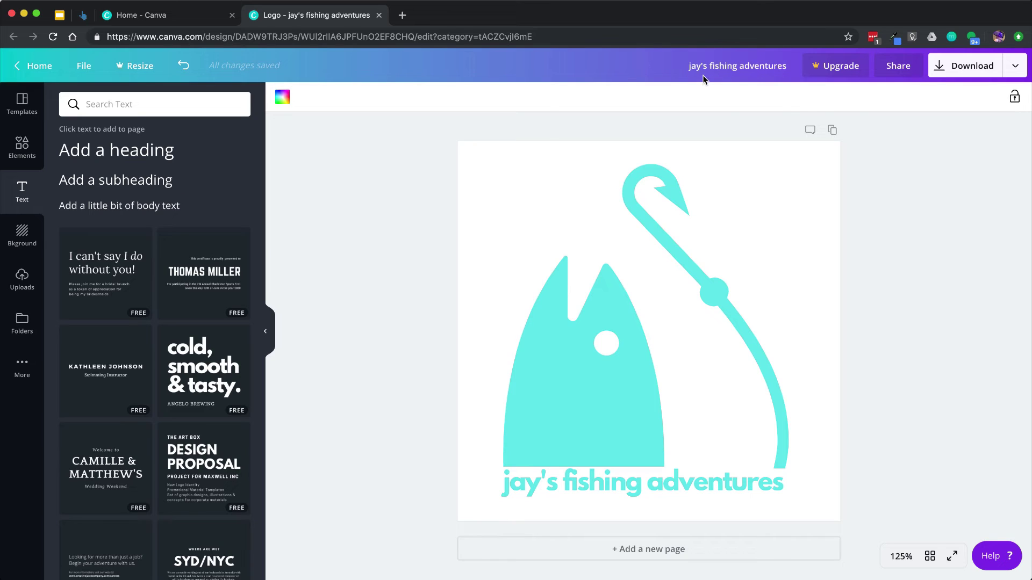
Append the word "logo" to the end of the design title.
click(789, 71)
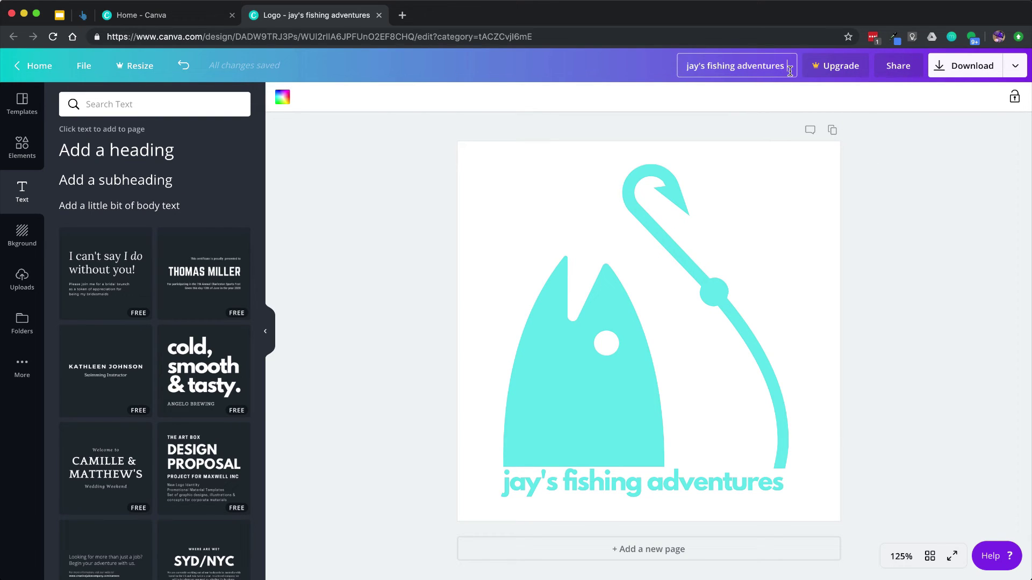
text(logo)
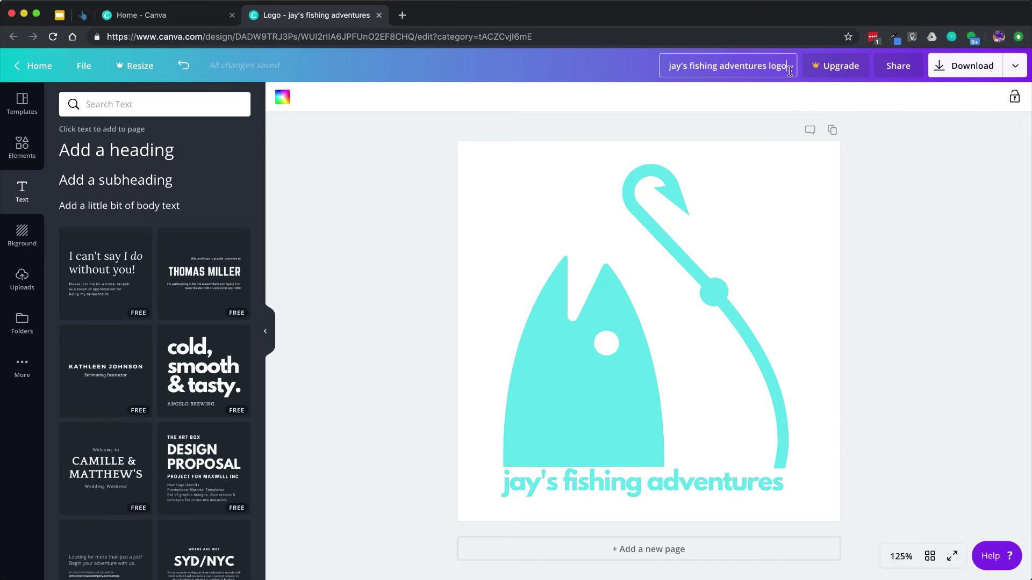
click(796, 104)
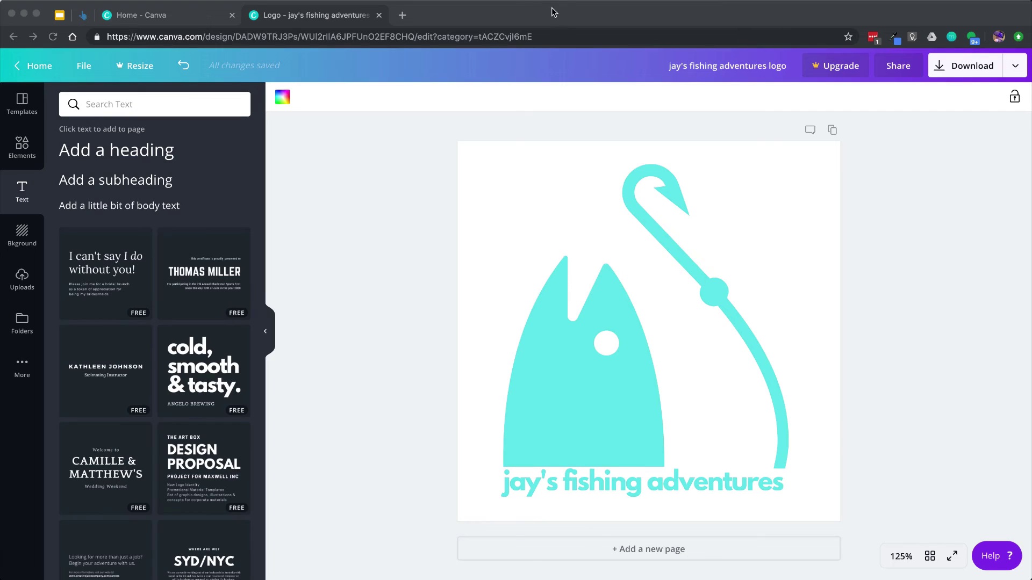
Remove the trailing "logo" from the design title and prefix it so it reads "LOGO: jay's fishing adventures".
click(550, 9)
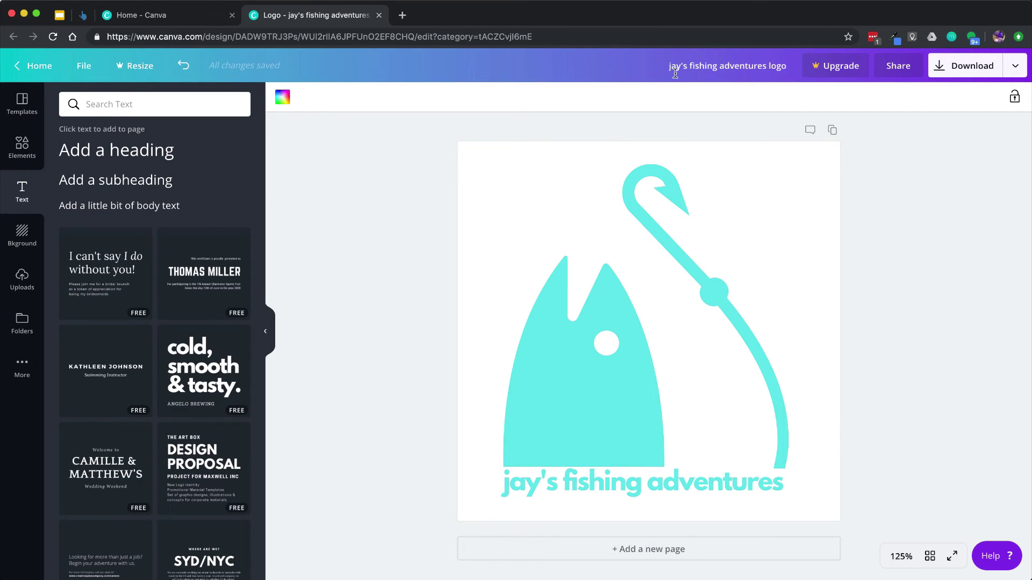
click(767, 71)
drag(767, 71, 792, 73)
key(BackSpace)
click(687, 72)
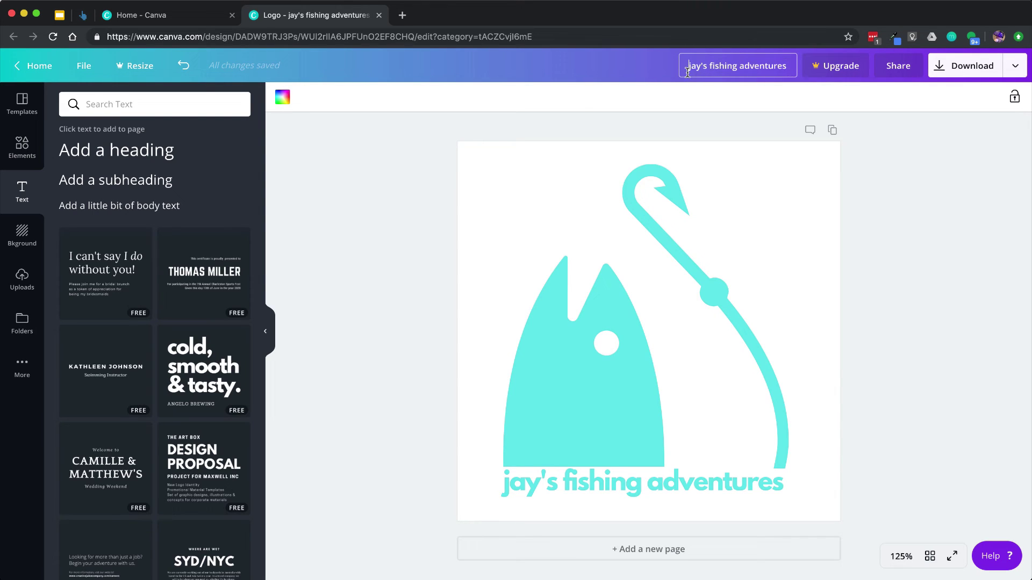
text(LOGO)
text(-)
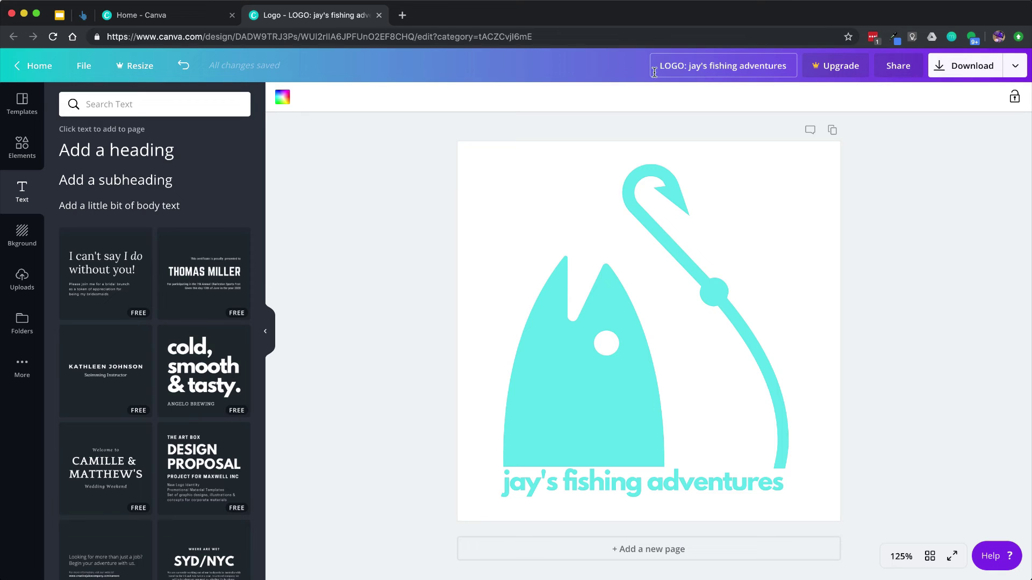
drag(659, 66, 691, 70)
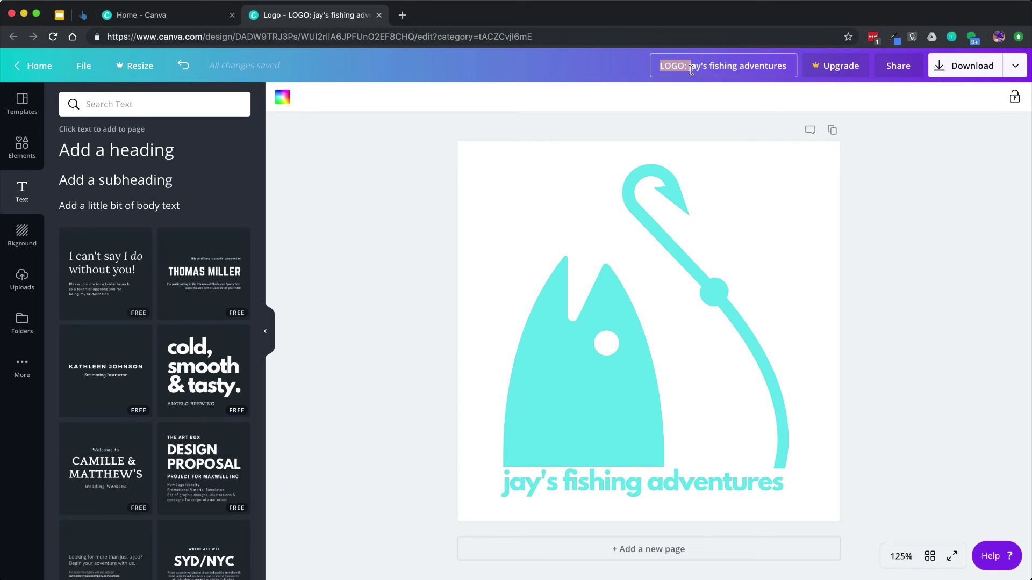
click(691, 70)
click(630, 72)
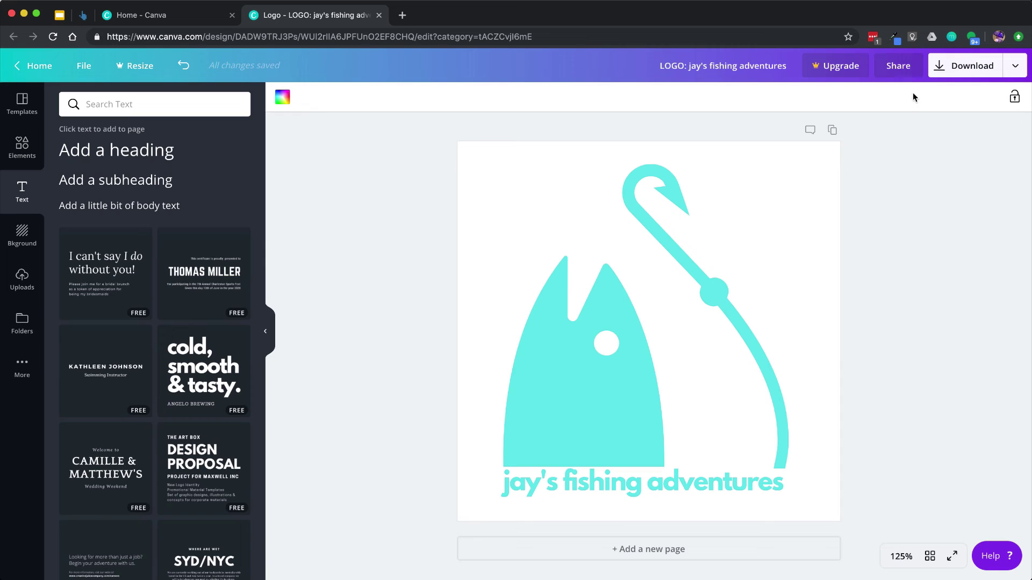
Download the logo as a PDF Print file without crop marks and bleed, and dismiss the business card offer.
click(968, 72)
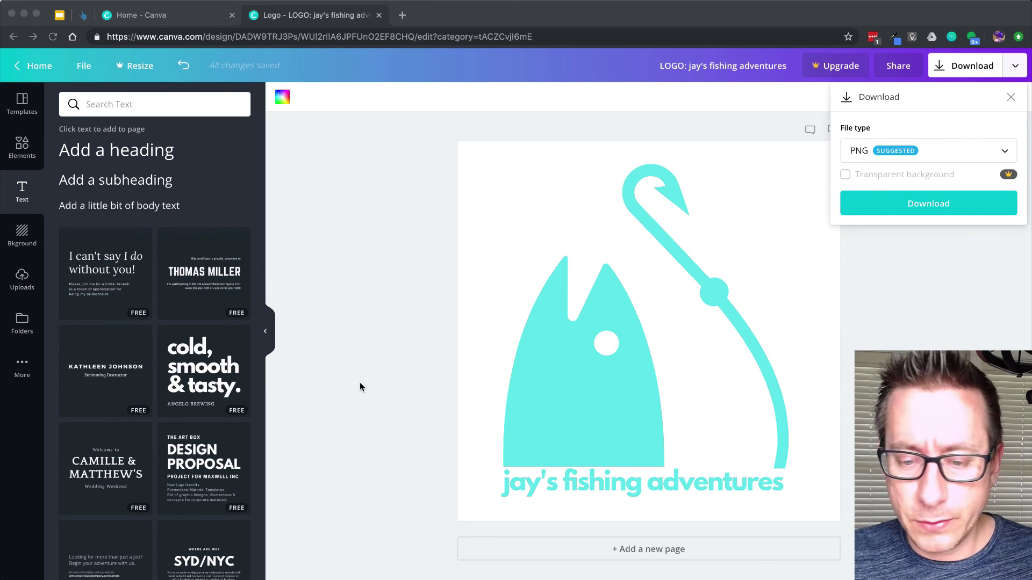
click(720, 23)
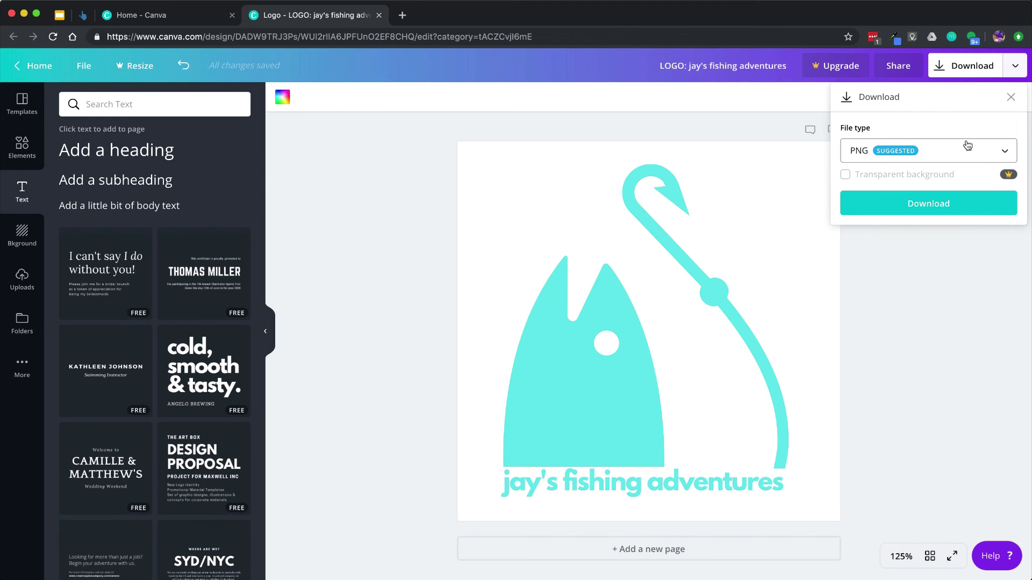
click(1006, 154)
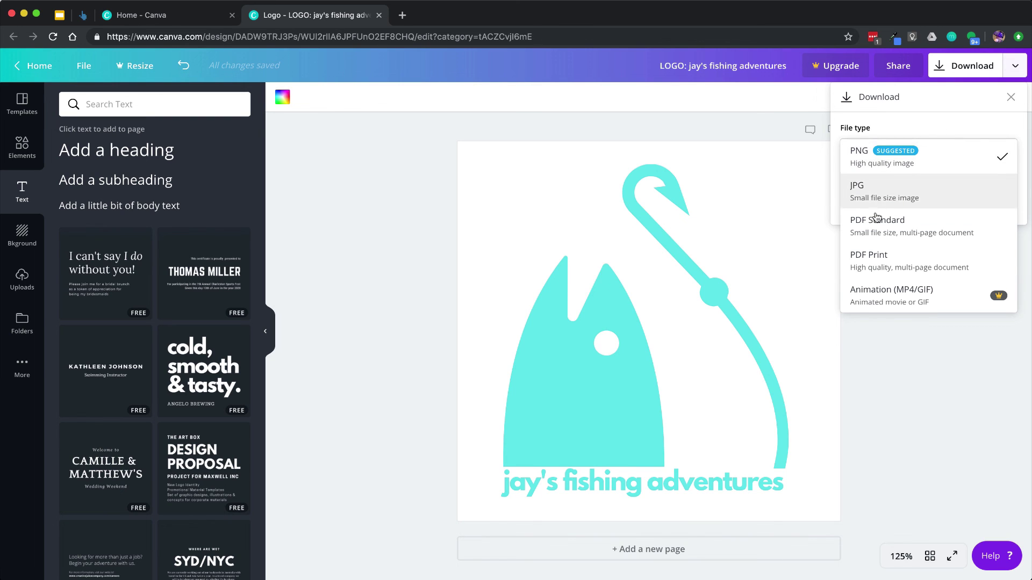
click(884, 263)
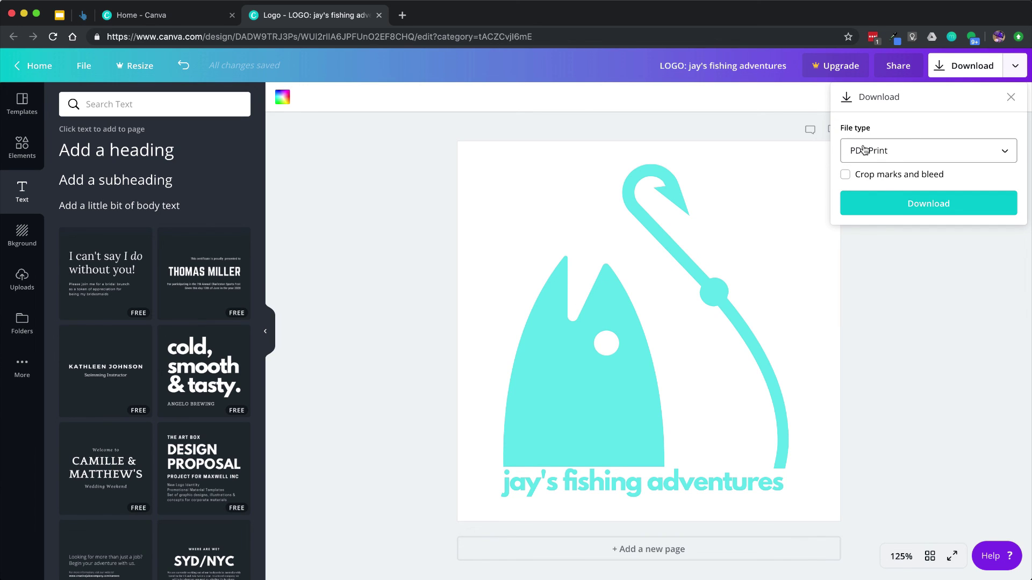
click(923, 207)
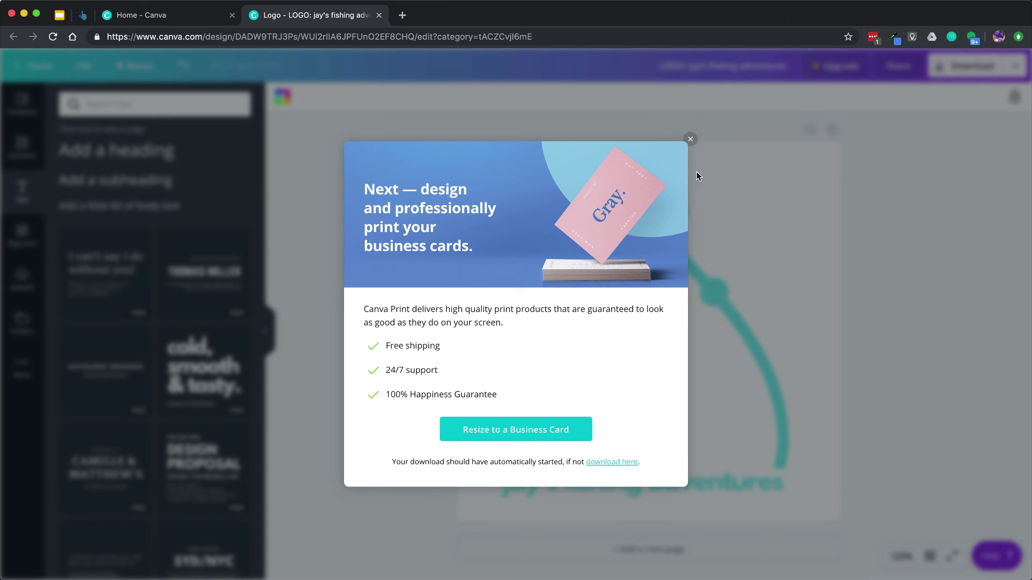
click(690, 125)
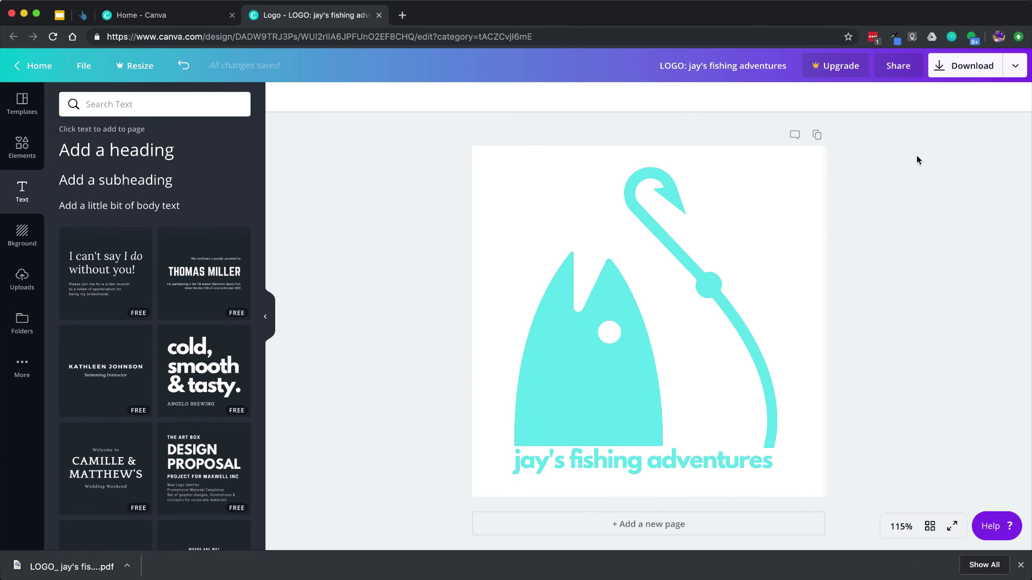
Download the logo again as a PNG image without a transparent background, and close the business card offer.
click(966, 66)
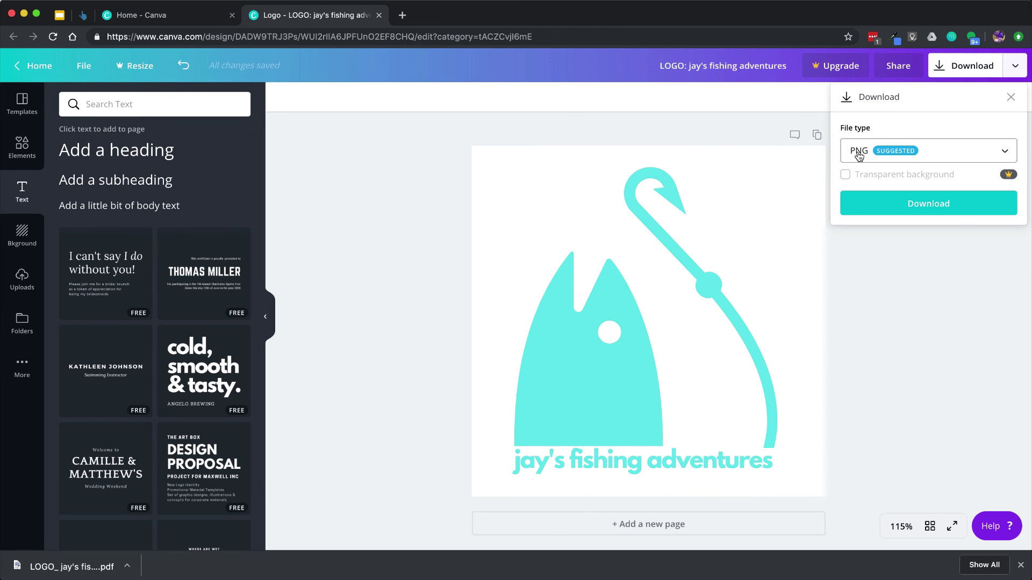
click(929, 203)
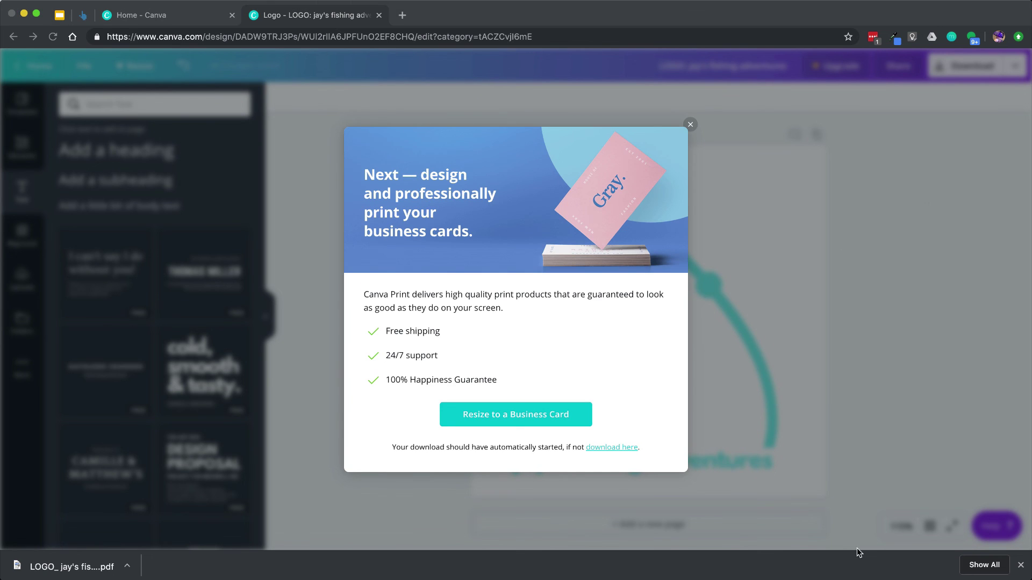
click(690, 126)
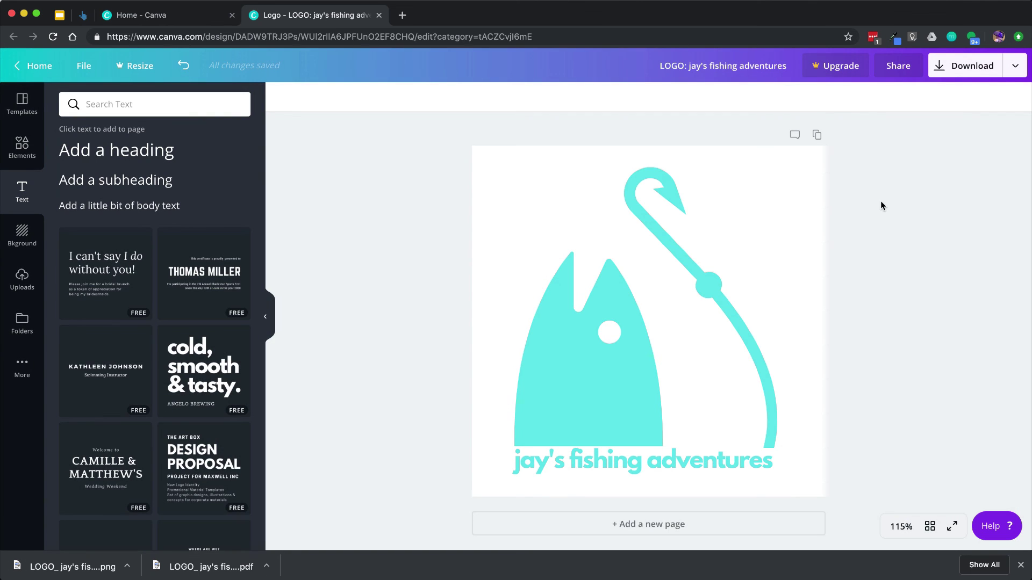